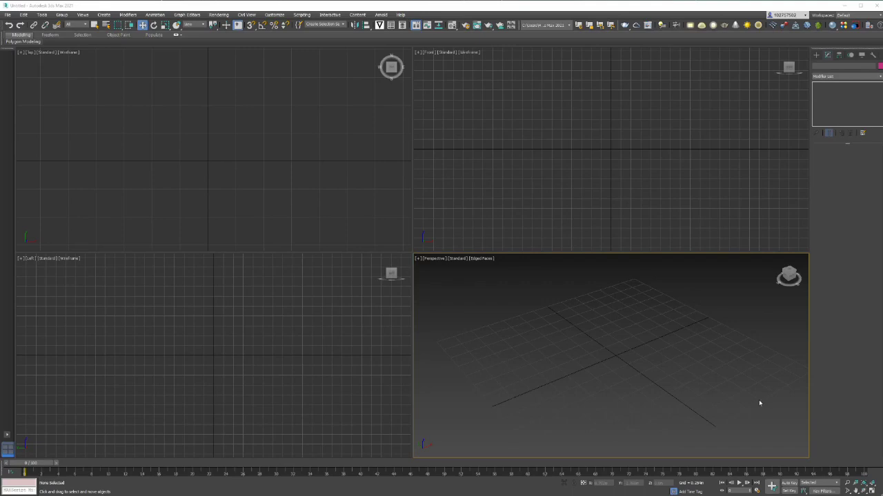
Step: Create a flat box with 4 length, 4 width and 2 height segments on the grid in the maximized Perspective view
click(816, 56)
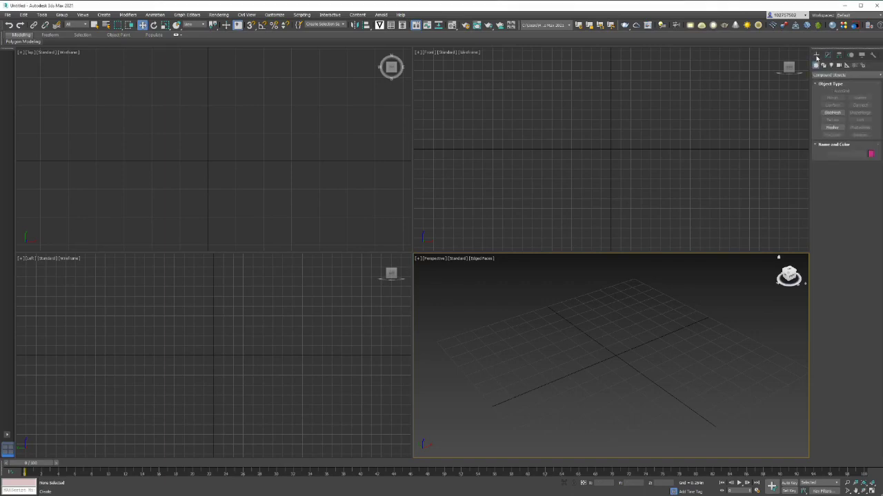
click(827, 75)
click(826, 81)
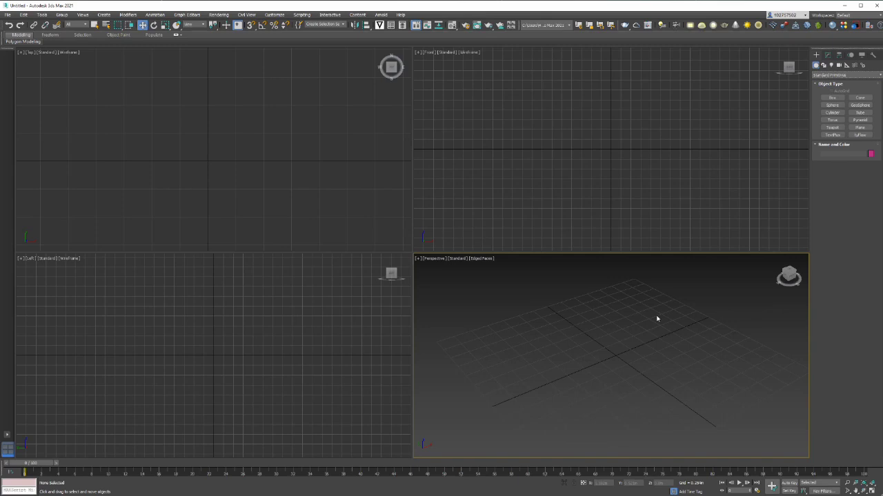
click(832, 97)
click(871, 490)
drag(347, 228, 683, 262)
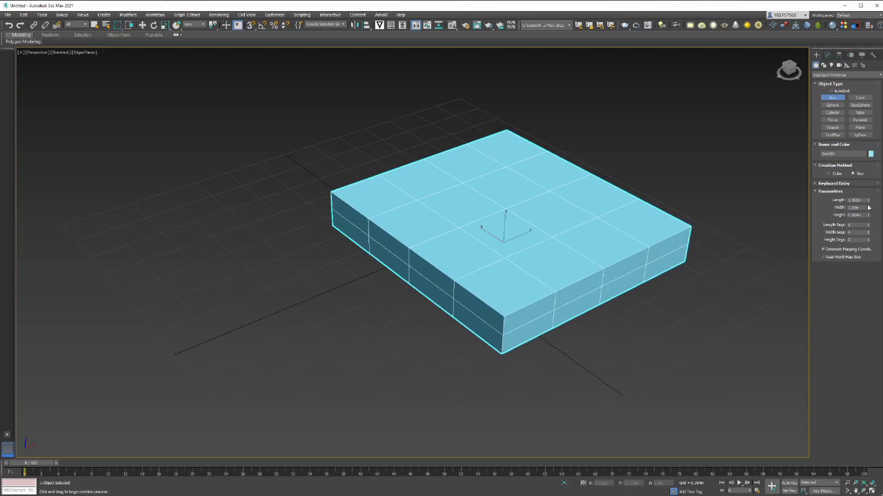
middle_drag(657, 192, 669, 225)
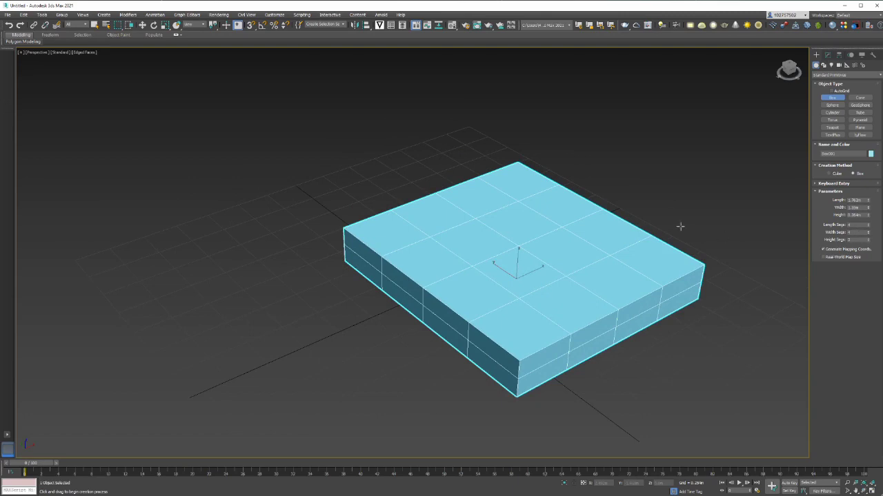
key(w)
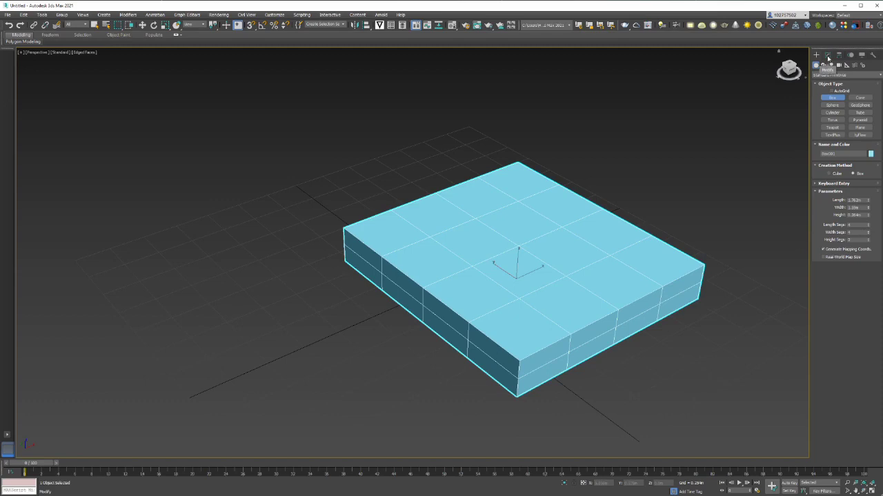
Step: Try an FFD 2x2x2 modifier on the box and undo it
click(828, 55)
click(835, 77)
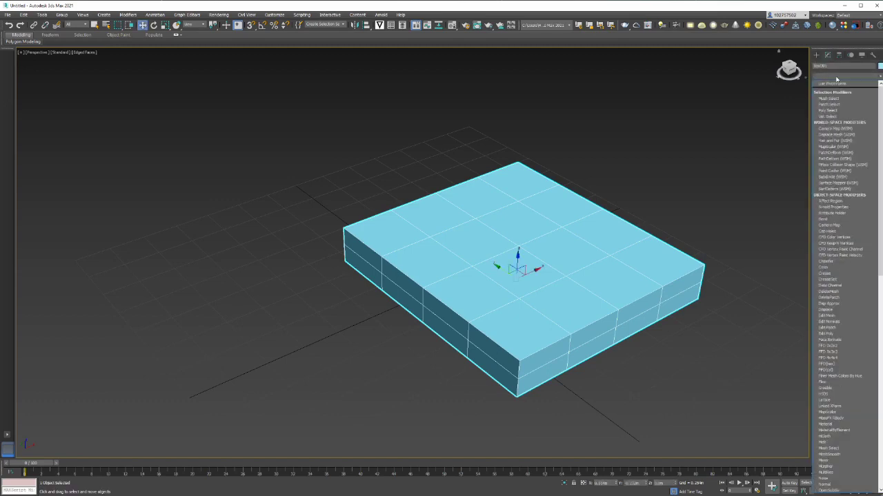
scroll(837, 80, down, 15)
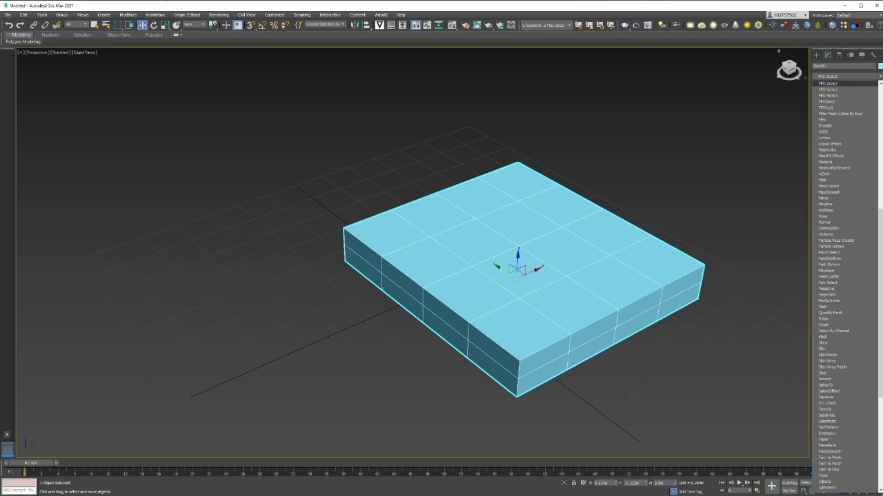
click(839, 83)
scroll(671, 251, up, 3)
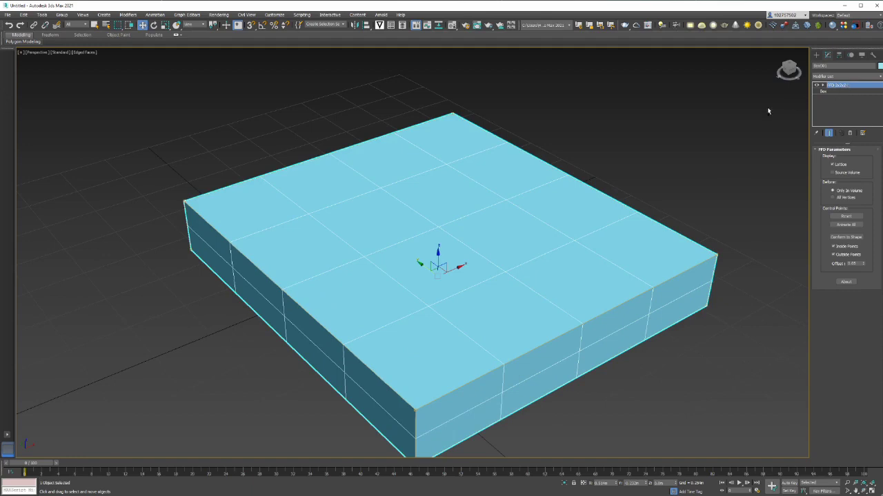
key(ctrl+z)
Step: Try an FFD 4x4x4 modifier on the box and delete it
click(844, 78)
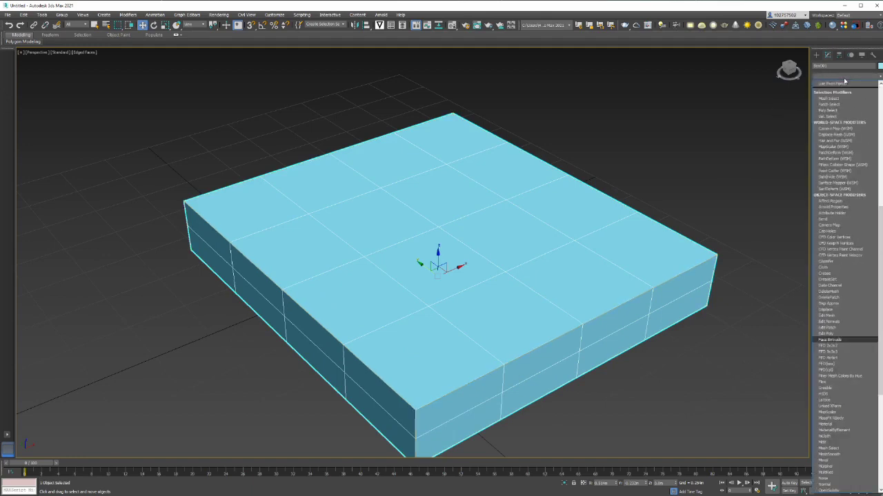
key(f)
click(838, 95)
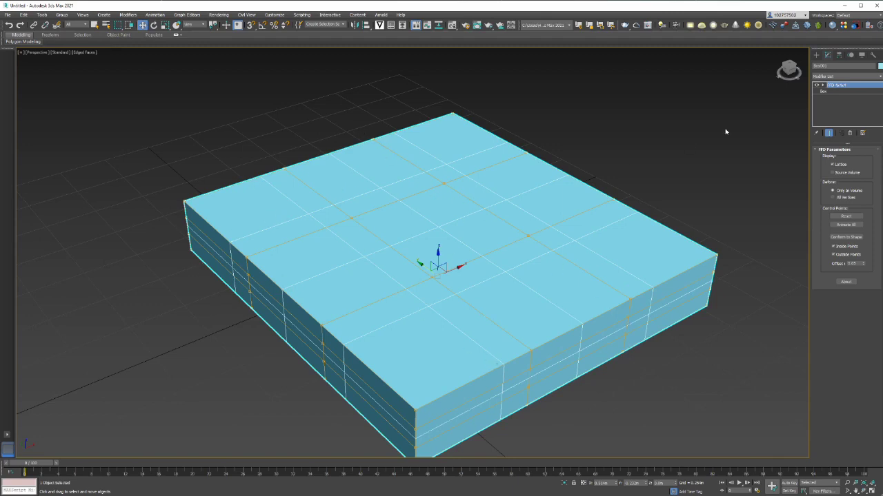
key(Delete)
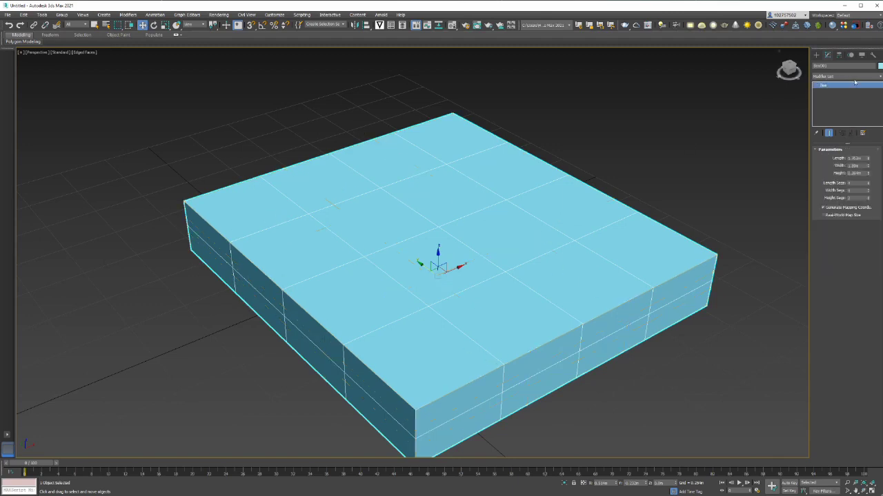
Step: Apply an FFD(box) modifier to the box, set its height points to 3 for a 4x4x3 lattice, and enter its Control Points level
click(854, 75)
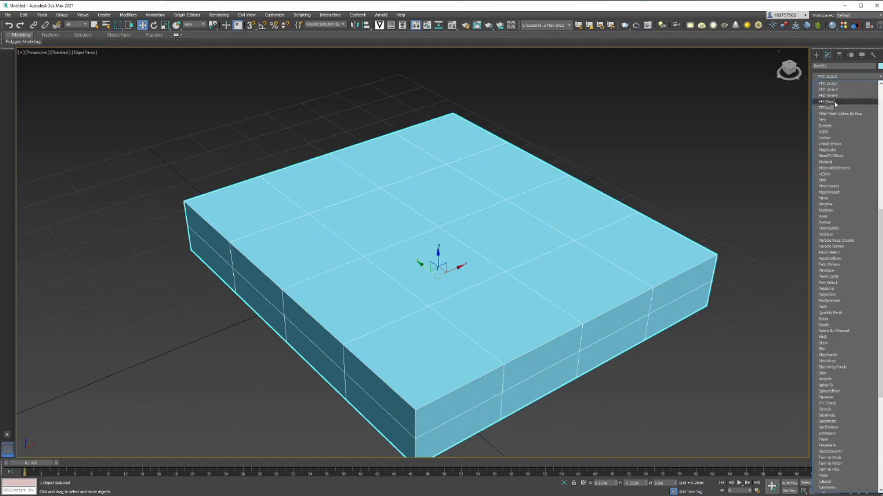
click(831, 102)
click(850, 170)
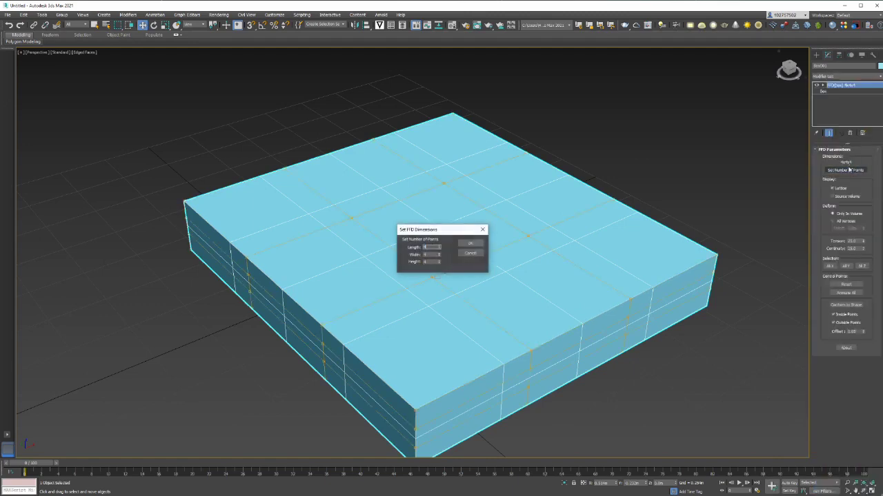
double_click(429, 262)
click(470, 243)
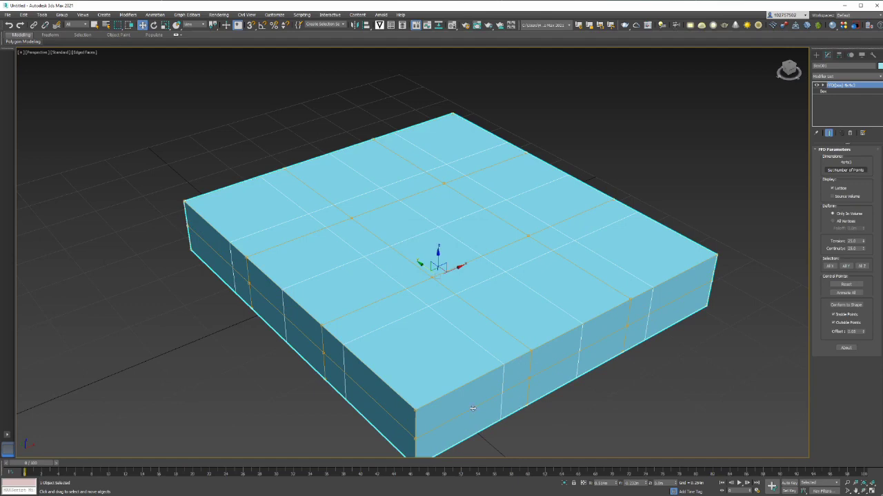
scroll(673, 258, down, 3)
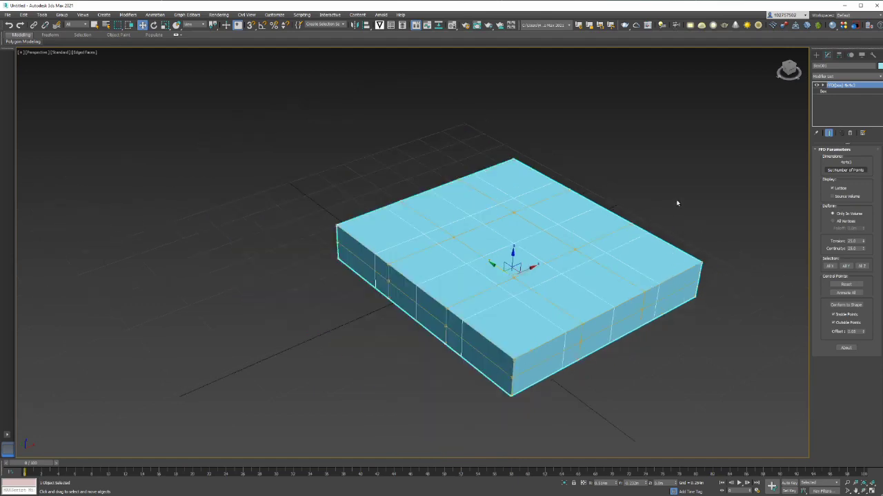
click(677, 201)
middle_drag(676, 184, 676, 189)
click(682, 277)
key(1)
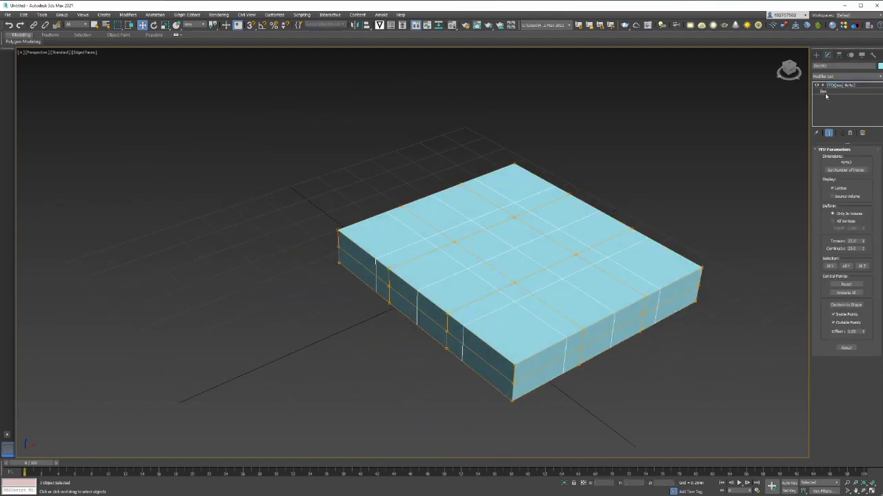
Step: Try moving an inner top control point upward and a front-edge control point sideways, and undo these moves
click(584, 273)
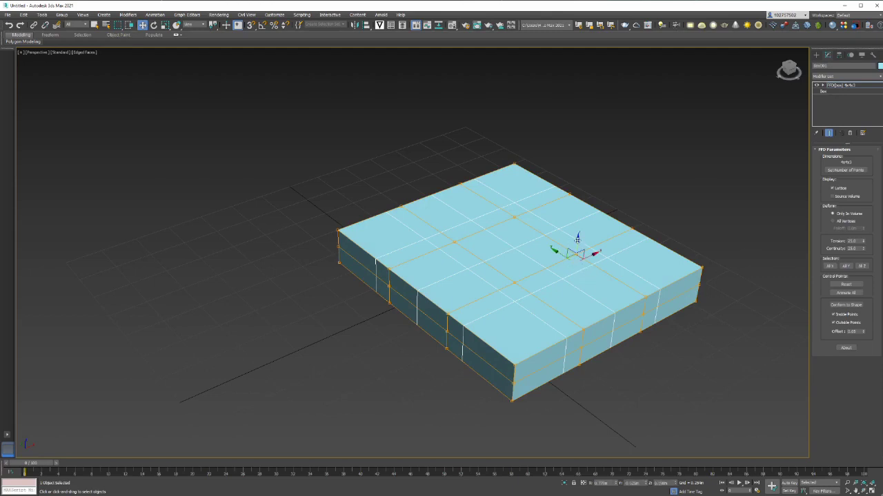
drag(577, 239, 575, 213)
click(646, 297)
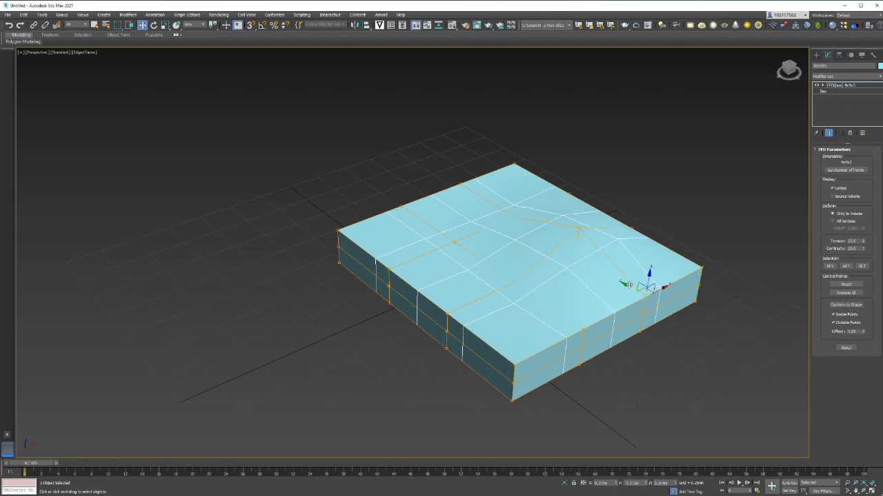
drag(624, 284, 653, 302)
key(ctrl+z)
key(ctrl+z)
key(ctrl+z)
key(ctrl+z)
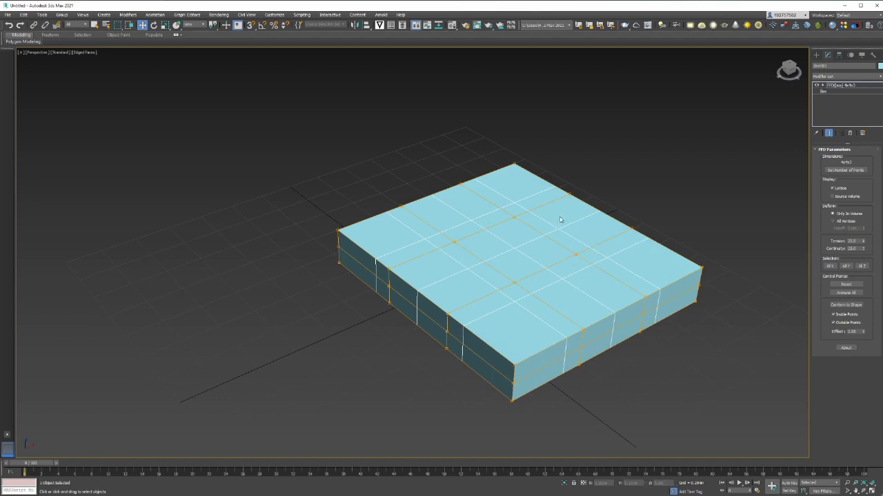
Step: Scale the inner control points of the lattice up along Z so the middle of the box bulges
alt+middle_drag(533, 242, 531, 314)
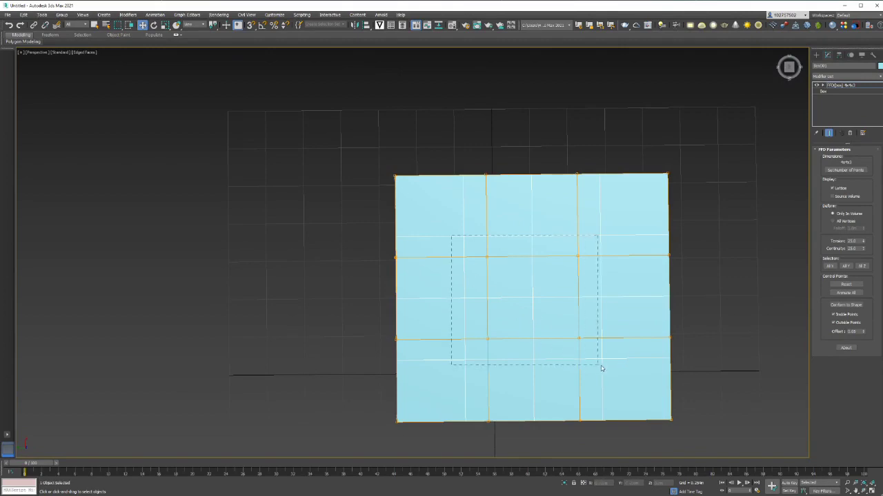
alt+middle_drag(662, 365, 664, 285)
alt+middle_drag(553, 316, 590, 312)
key(r)
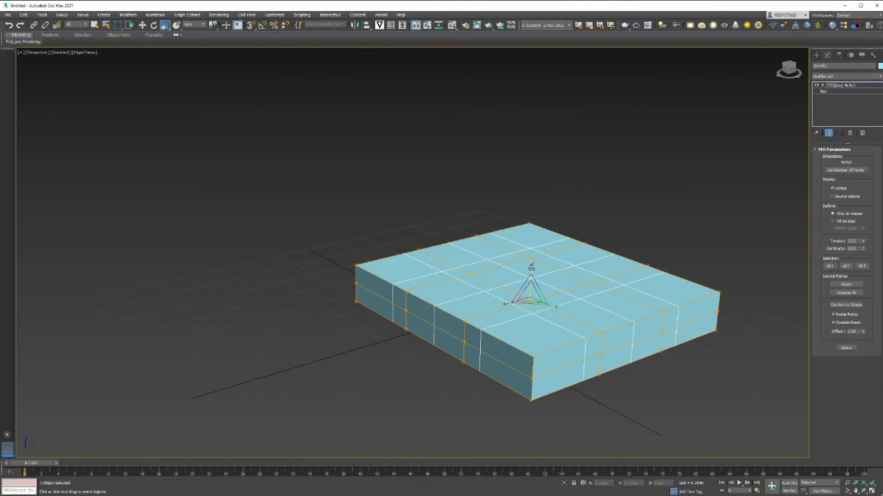
drag(531, 268, 534, 229)
mouse_move(573, 257)
alt+middle_down()
mouse_move(569, 221)
mouse_move(578, 264)
alt+middle_up()
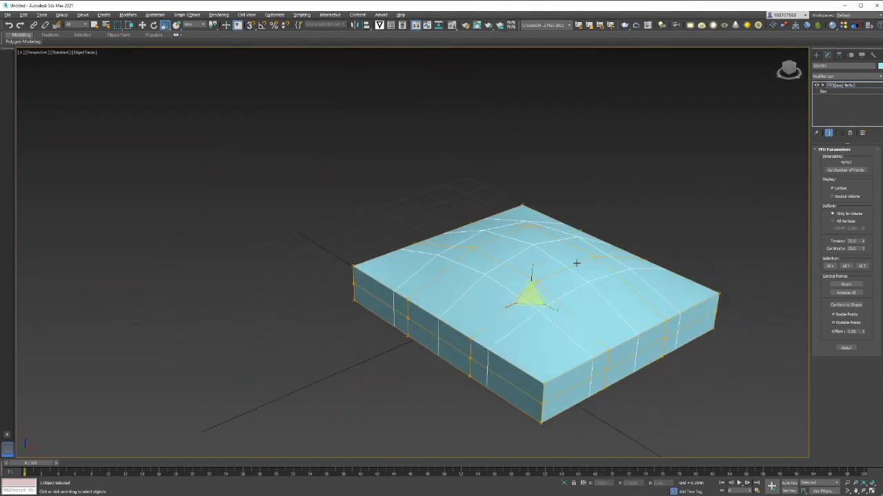
click(635, 215)
Step: Scale the control points at all four corners of the lattice down along Z to thin the box's corners
alt+middle_drag(575, 366, 582, 362)
drag(584, 350, 604, 417)
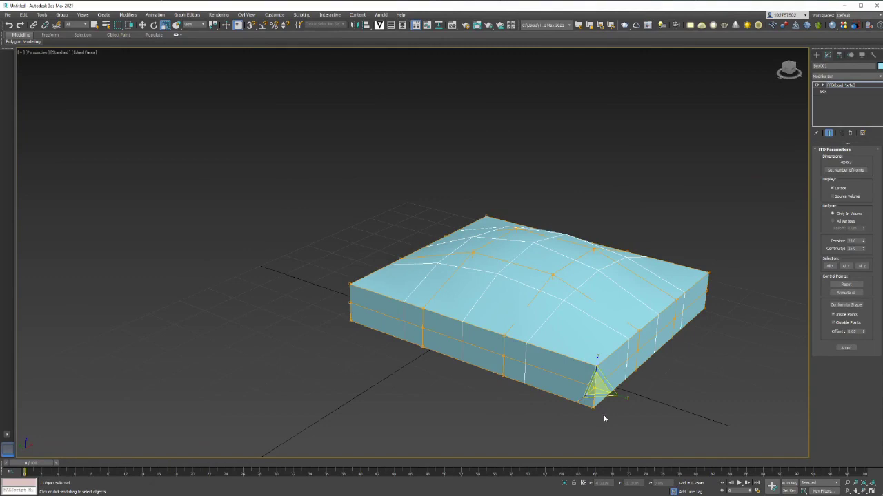
alt+middle_drag(368, 326, 503, 311)
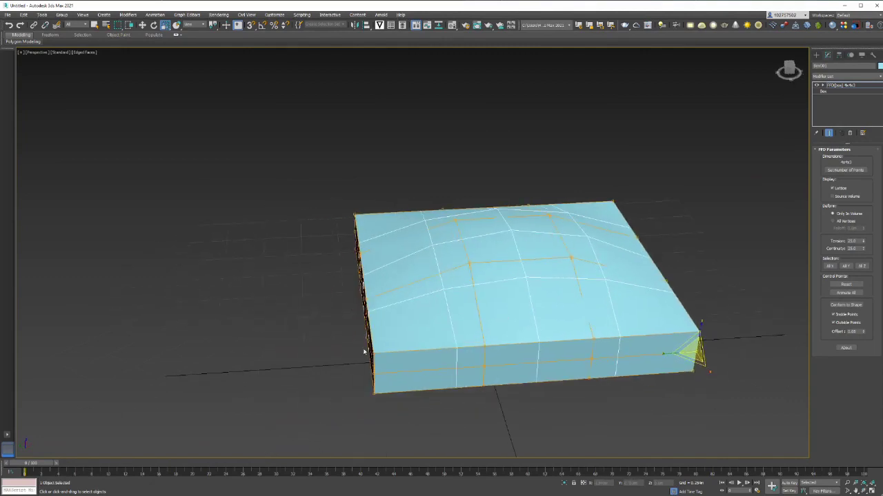
alt+middle_drag(415, 349, 515, 334)
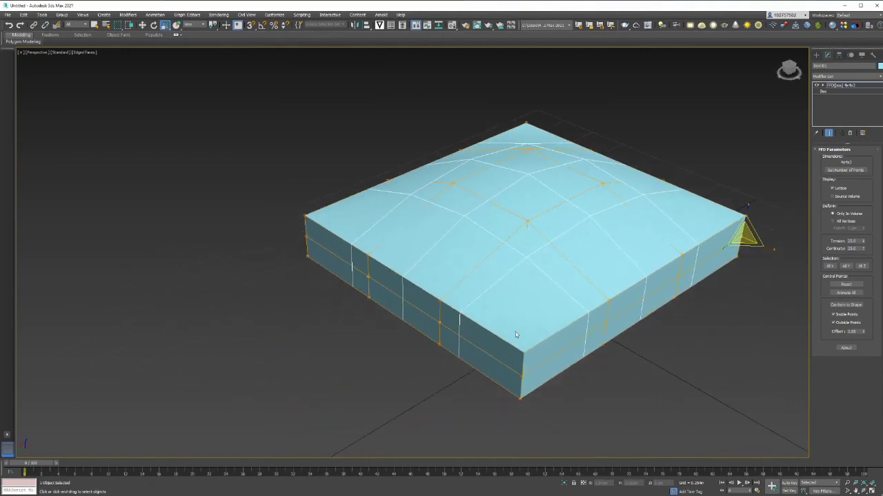
ctrl+drag(513, 330, 531, 410)
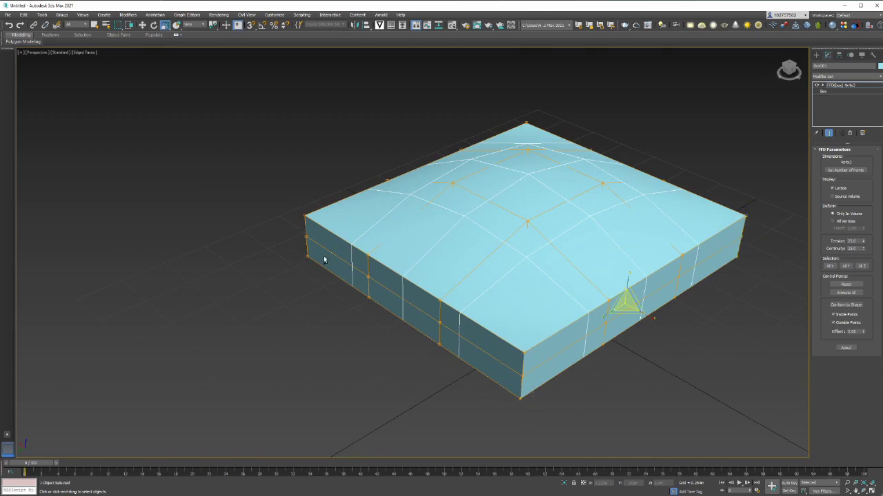
ctrl+drag(291, 205, 316, 275)
alt+middle_drag(639, 313, 626, 279)
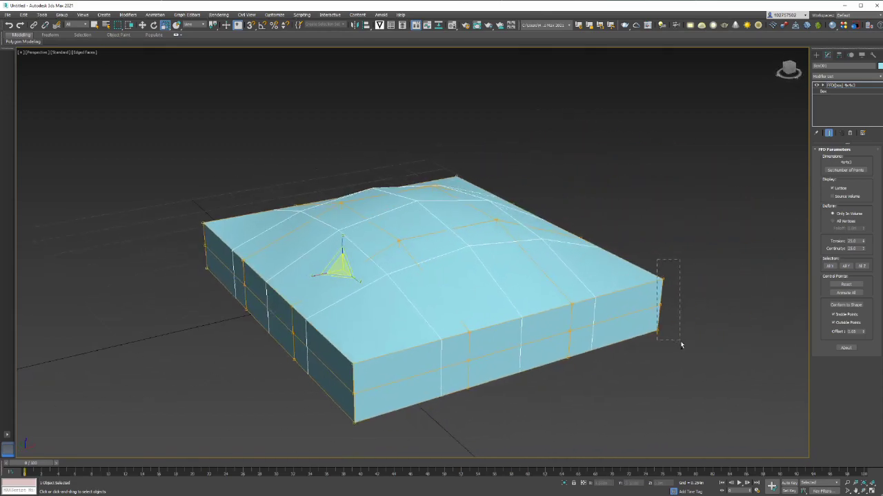
drag(680, 341, 681, 347)
drag(646, 258, 684, 346)
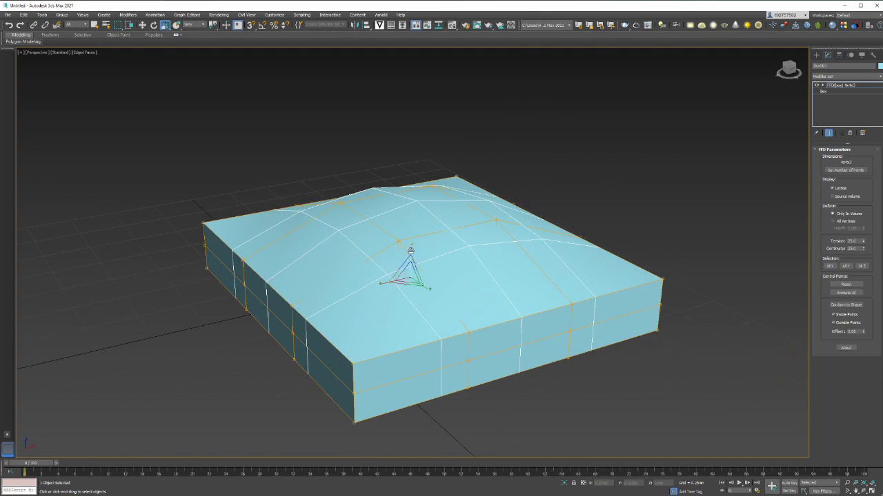
drag(411, 249, 412, 304)
click(622, 400)
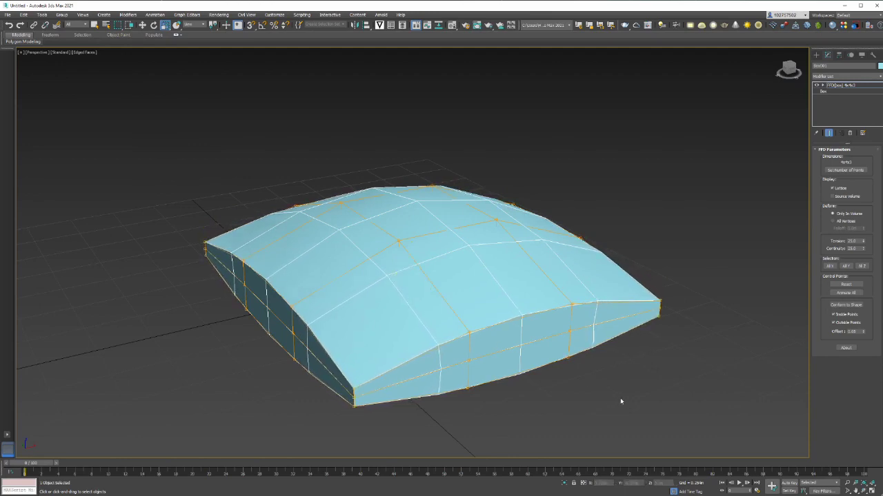
Step: Move the two inner mid-height control points of one side face outward along Y to round that side
alt+middle_drag(602, 387, 611, 385)
drag(590, 319, 548, 347)
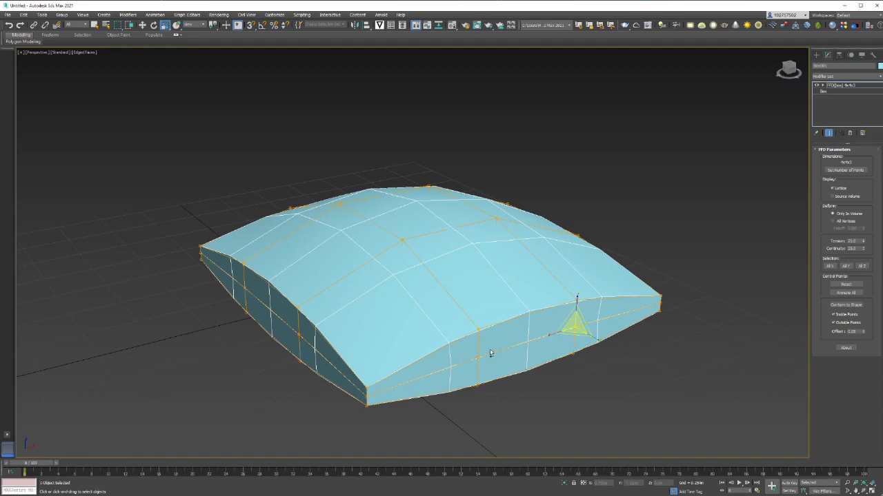
ctrl+drag(488, 349, 472, 366)
key(w)
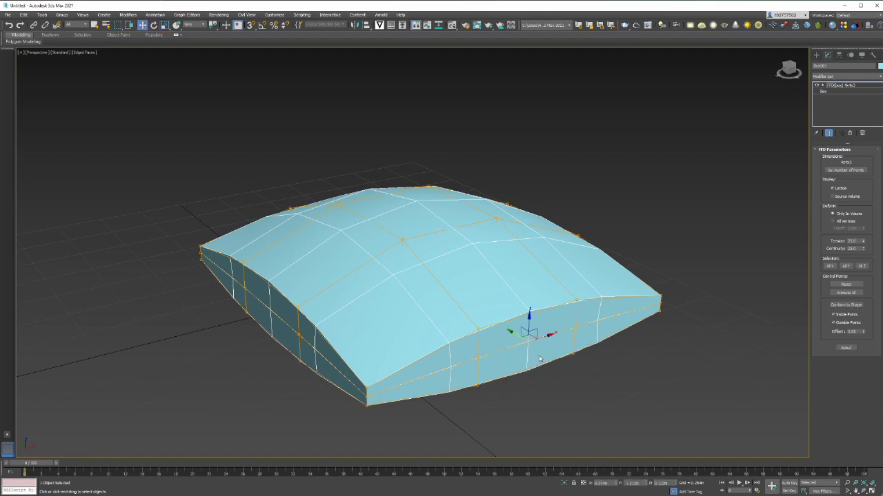
alt+middle_drag(545, 372, 503, 333)
drag(505, 333, 516, 336)
click(583, 392)
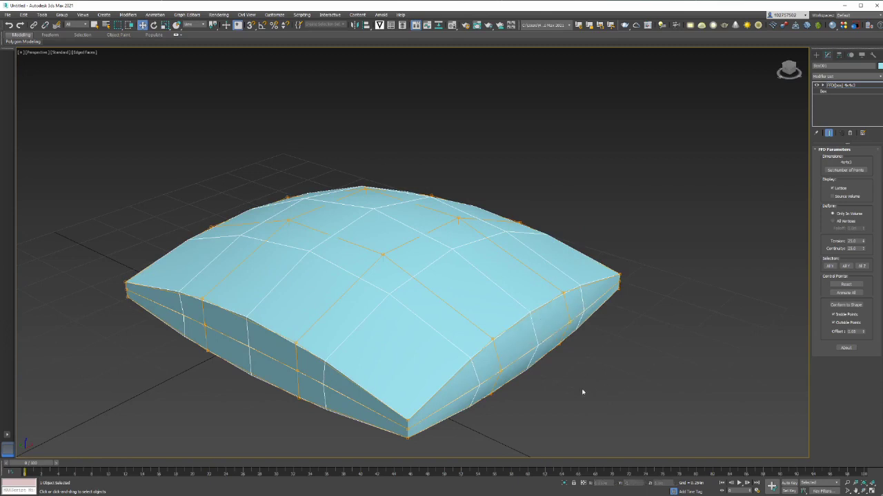
Step: Move the two inner mid-height control points of the adjacent flat side face outward to round it
middle_drag(583, 391, 700, 381)
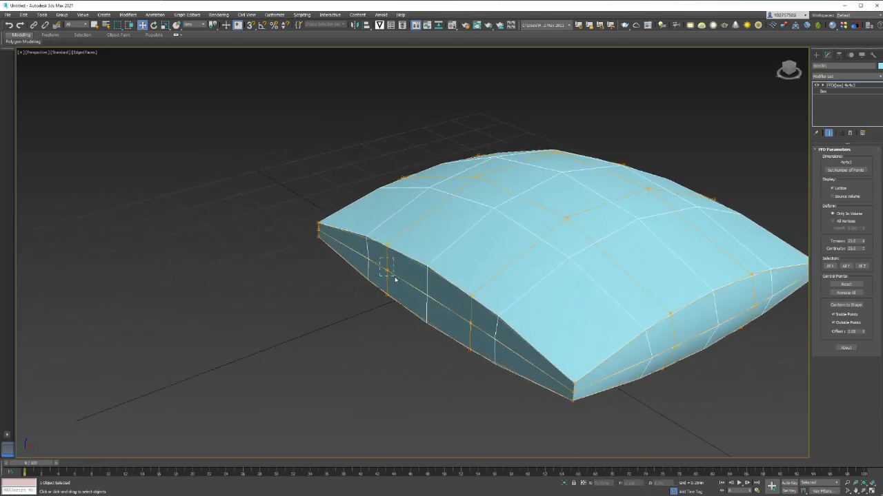
drag(395, 279, 325, 317)
click(427, 283)
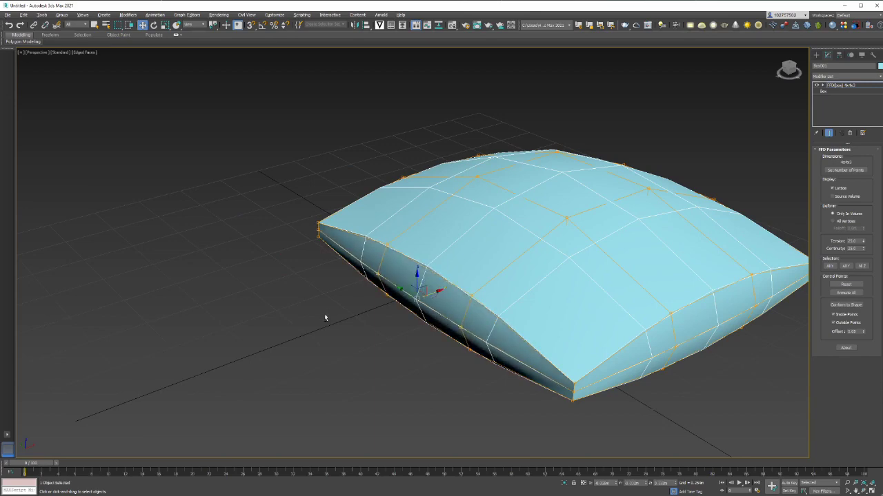
alt+middle_drag(325, 317, 420, 259)
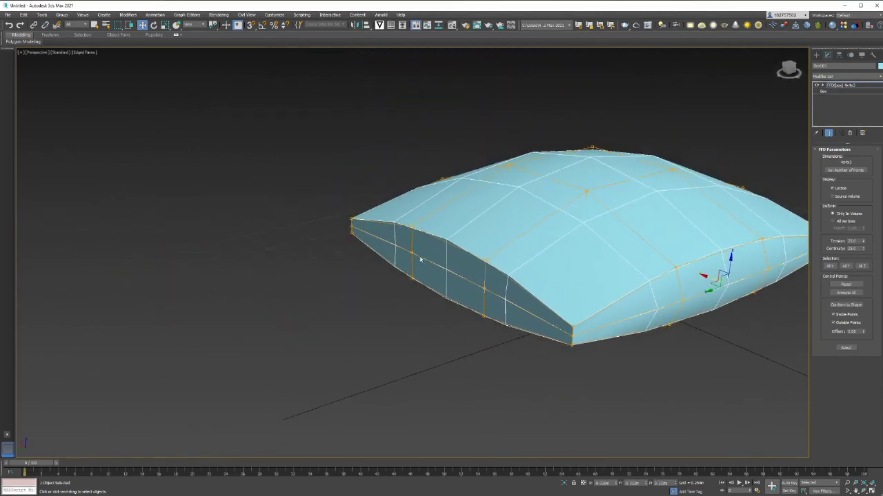
Step: Move the two inner mid-height control points of the third, still flat side face outward along Y to round it
drag(405, 246, 418, 260)
ctrl+drag(478, 279, 492, 299)
drag(428, 273, 416, 280)
click(348, 305)
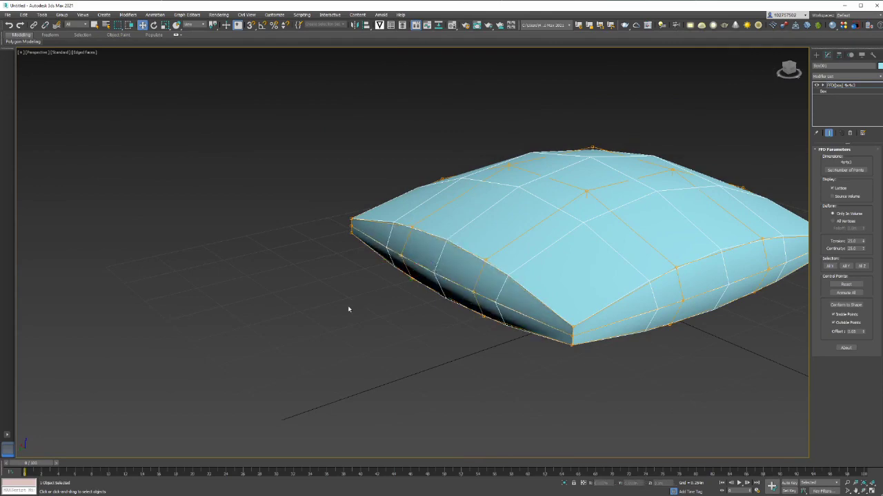
Step: Move the two inner mid-height control points of the last flat side face outward along X to round it
alt+middle_drag(348, 305, 404, 296)
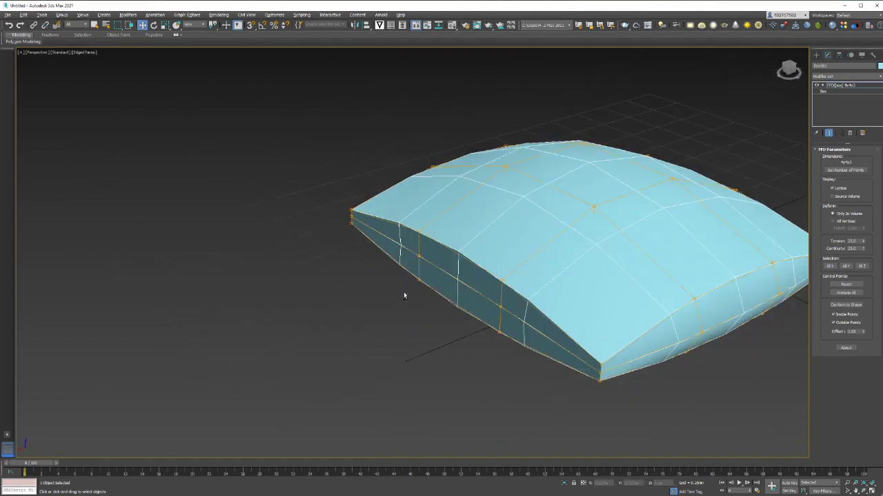
click(418, 256)
ctrl+click(501, 282)
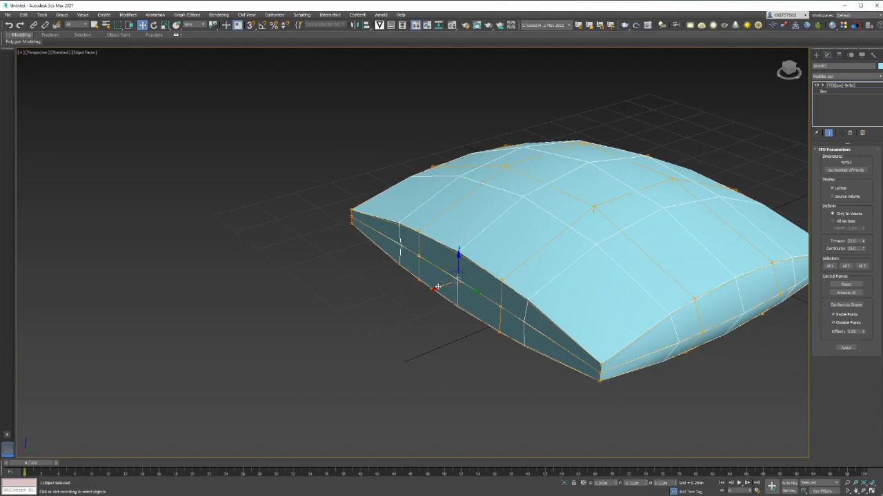
drag(437, 286, 425, 291)
click(390, 302)
Step: Add a TurboSmooth modifier above the FFD(box) on the cushion, then deselect it to inspect the smoothed shape
alt+middle_drag(390, 302, 647, 223)
click(852, 78)
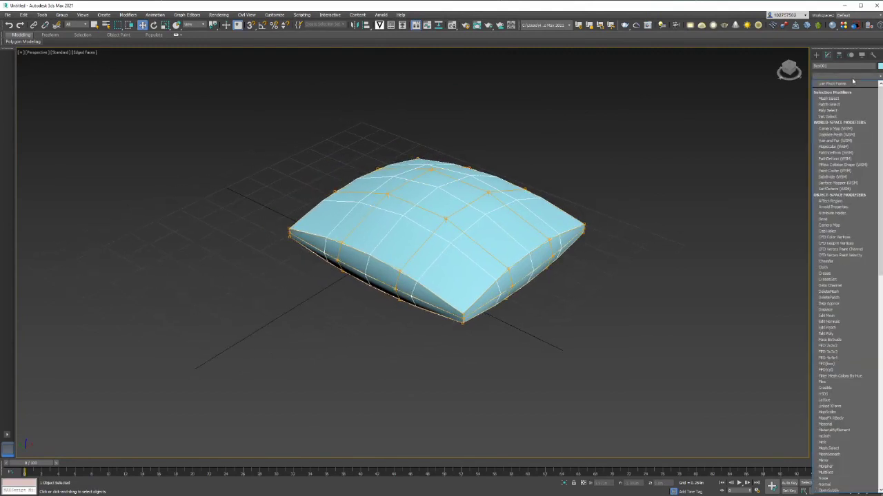
key(t)
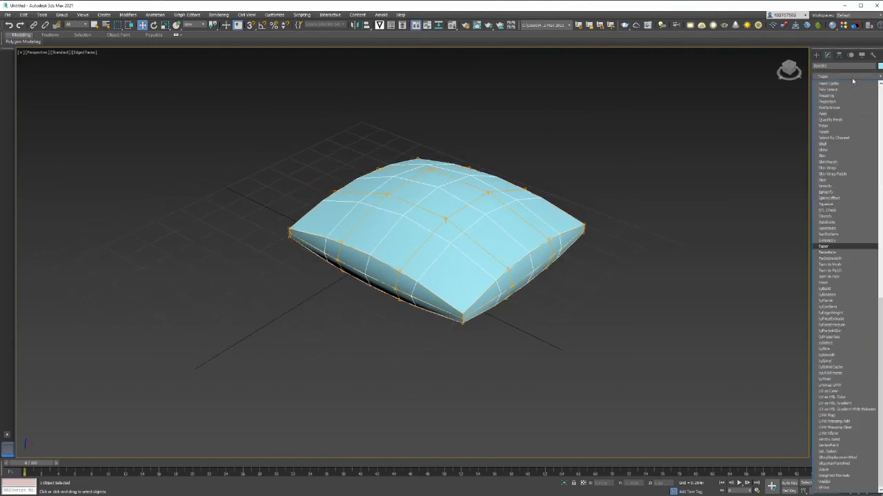
click(836, 258)
click(664, 233)
alt+middle_drag(663, 233, 597, 228)
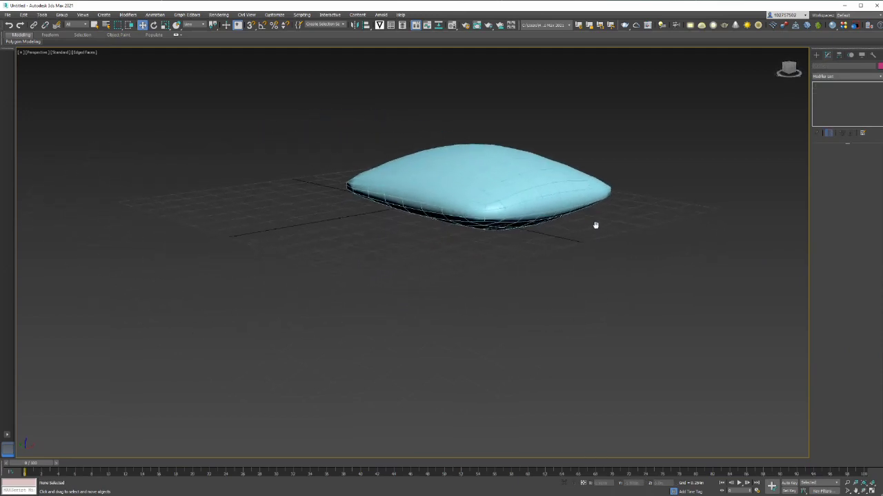
middle_drag(596, 226, 536, 238)
Step: Lower the cushion's TurboSmooth iterations to 0 and raise them back to 1 to compare the smoothing
click(189, 186)
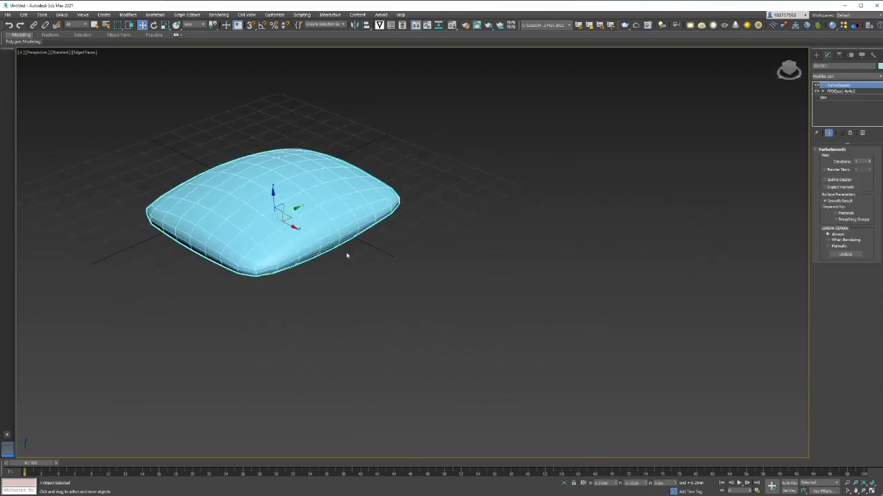
alt+middle_drag(347, 256, 581, 269)
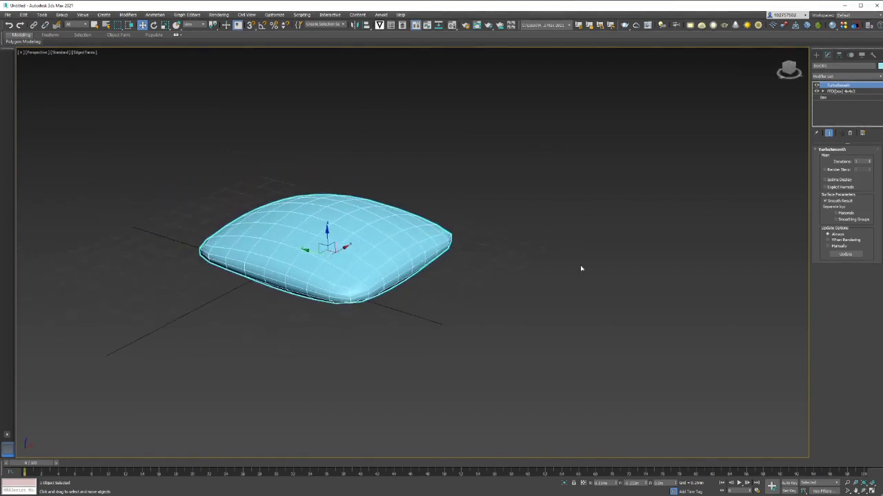
click(868, 164)
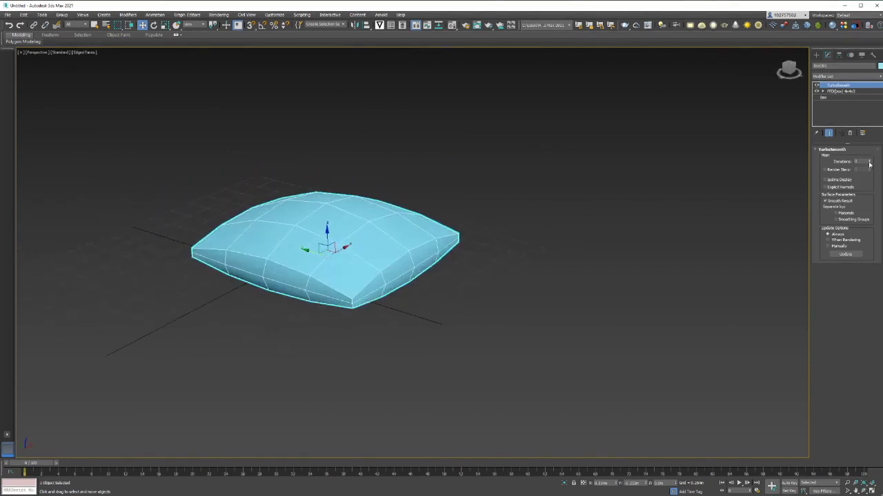
click(870, 161)
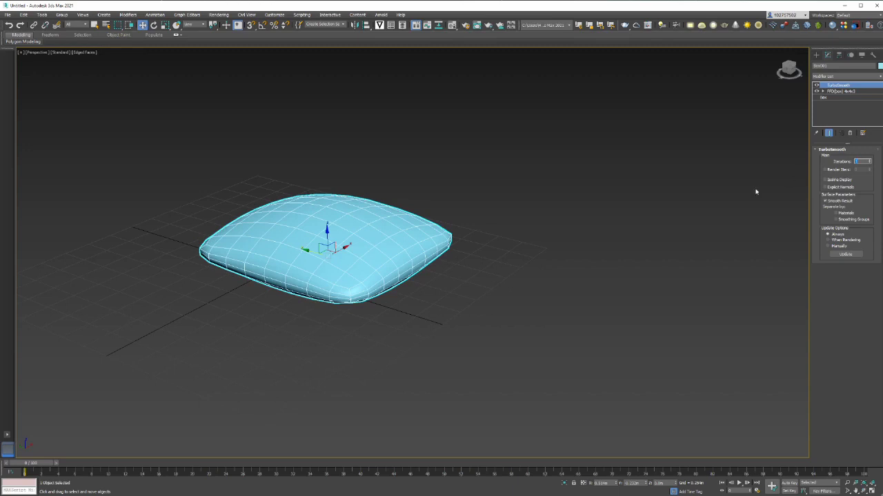
click(628, 186)
alt+middle_drag(439, 199, 534, 241)
click(410, 251)
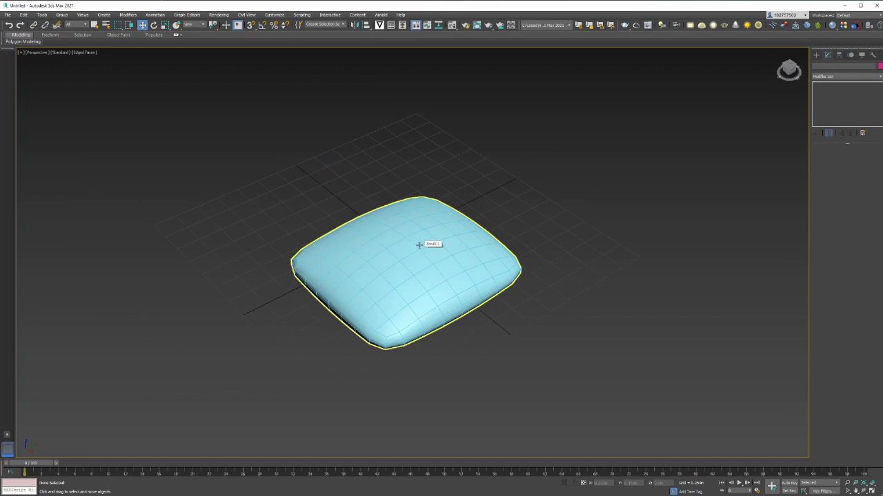
Step: Create a sphere beside the cushion, smaller than the cushion
middle_drag(457, 163, 499, 261)
click(816, 54)
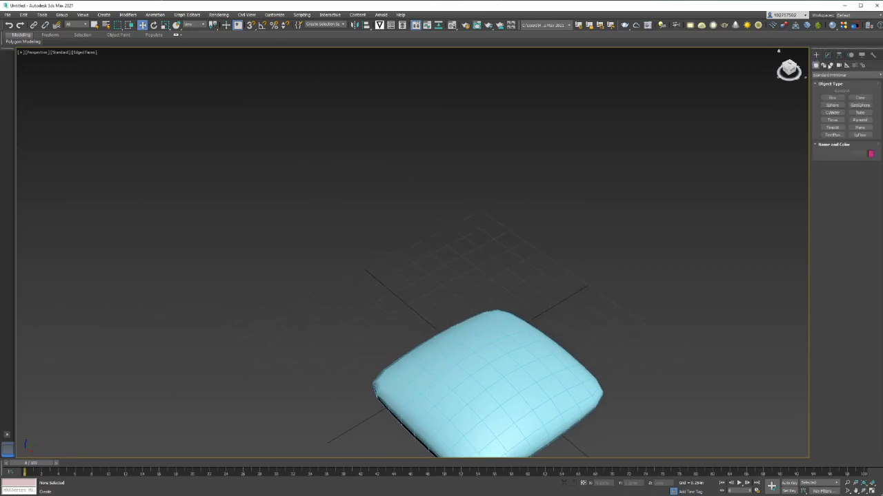
click(833, 105)
drag(475, 249, 499, 234)
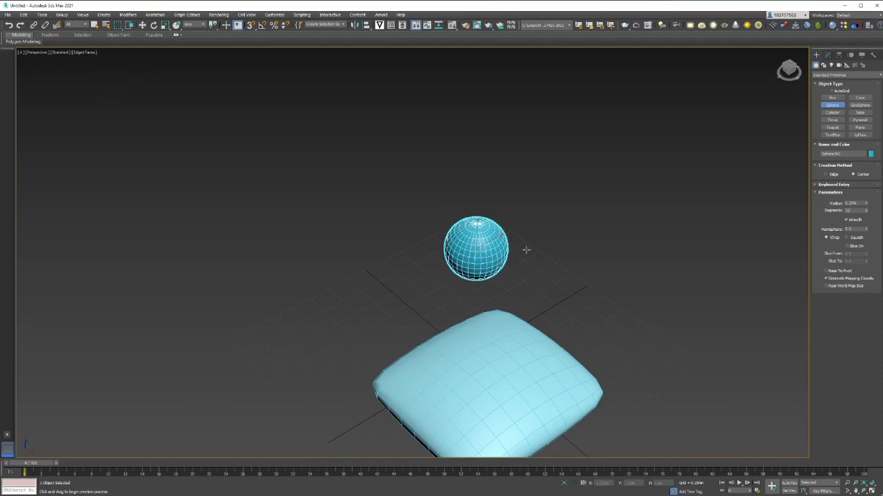
Step: Add an FFD(box) modifier to the sphere
click(827, 54)
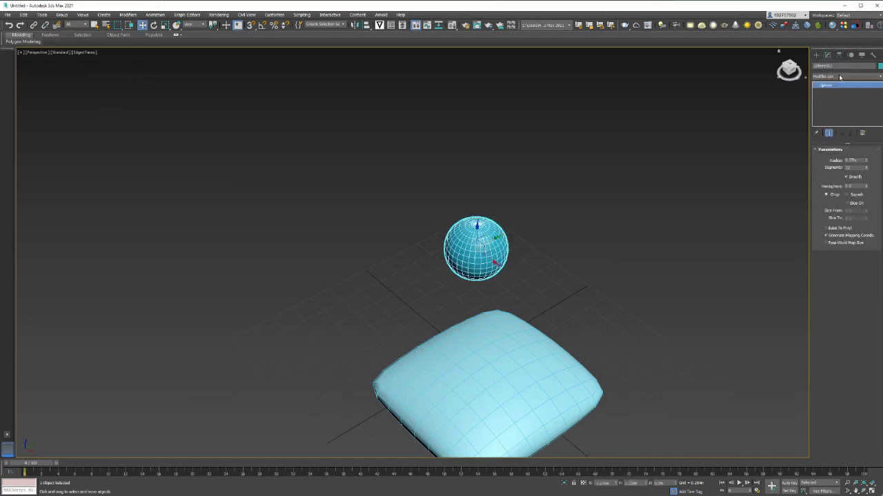
click(838, 76)
scroll(839, 97, down, 5)
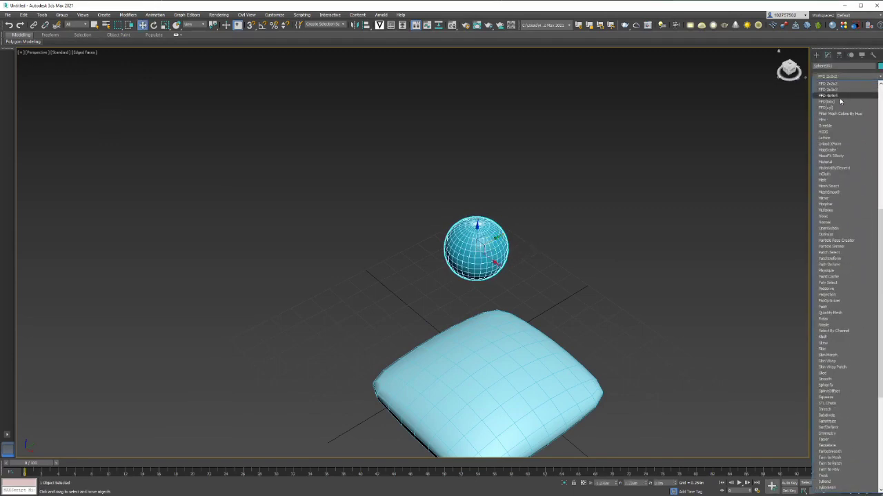
click(839, 101)
alt+middle_drag(682, 200, 530, 255)
scroll(550, 271, up, 4)
drag(511, 270, 510, 267)
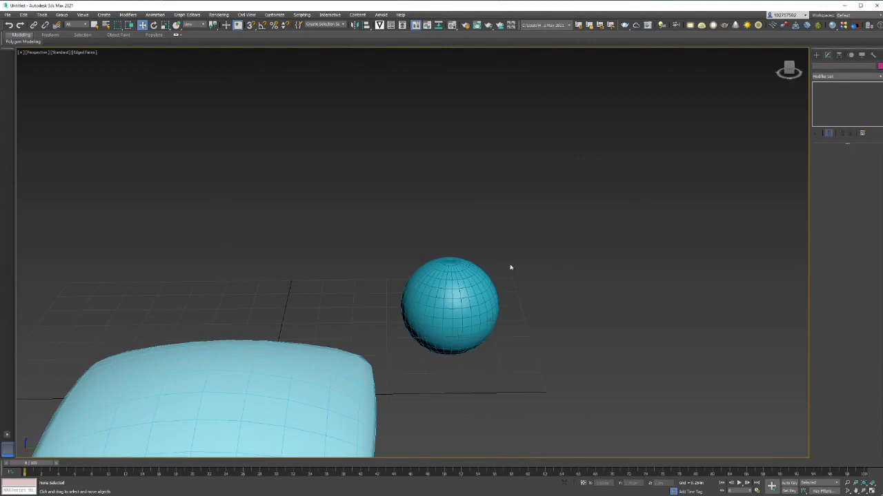
Step: Select upper corner control points on one side of the sphere's lattice and try rotating and scaling them
click(477, 286)
key(1)
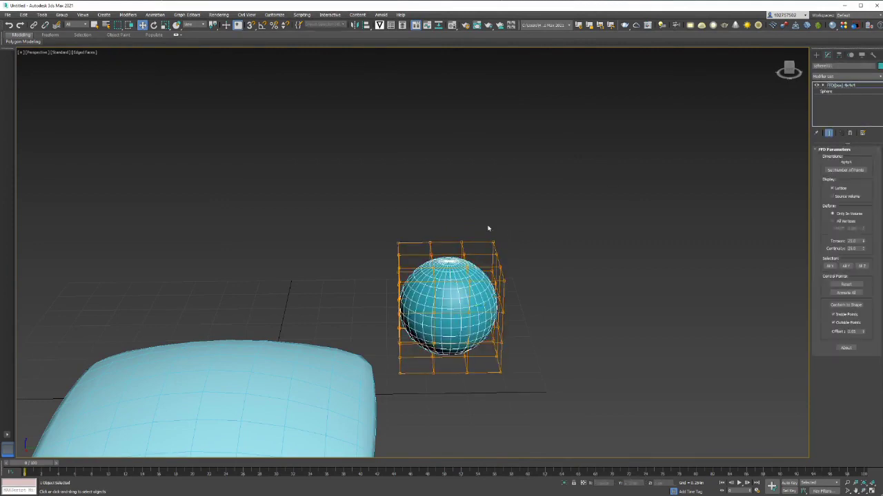
drag(511, 269, 556, 246)
key(ctrl+z)
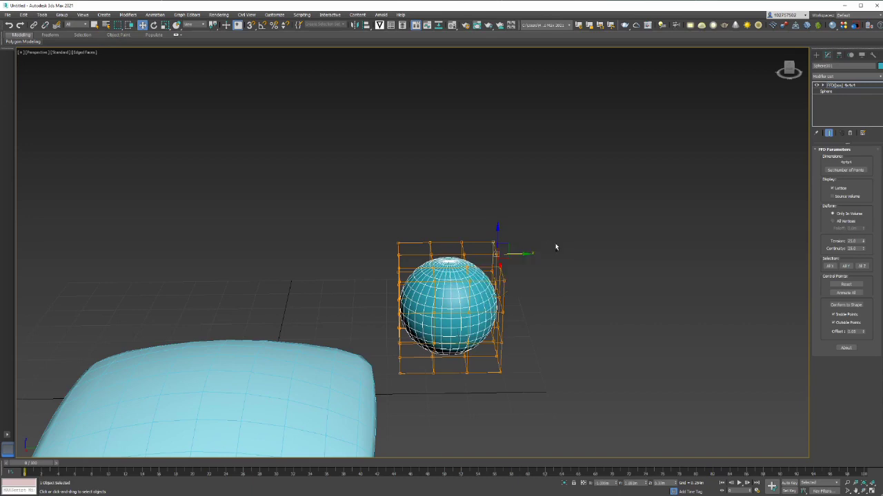
key(e)
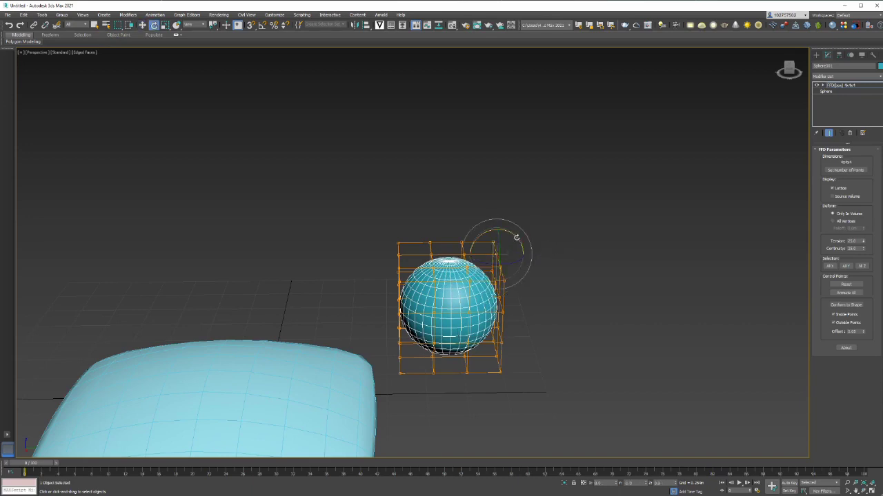
key(r)
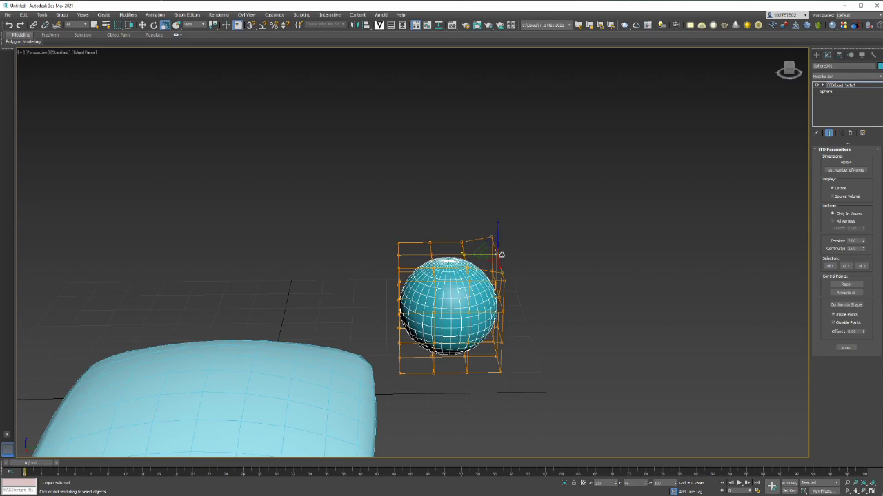
key(w)
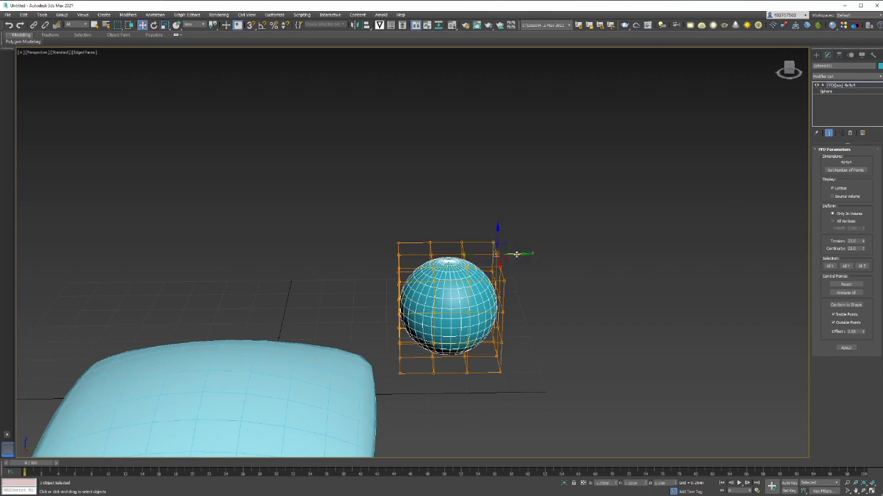
Step: Move the selected upper control points outward along Y and pull those on the opposite side outward and up
drag(517, 253, 549, 254)
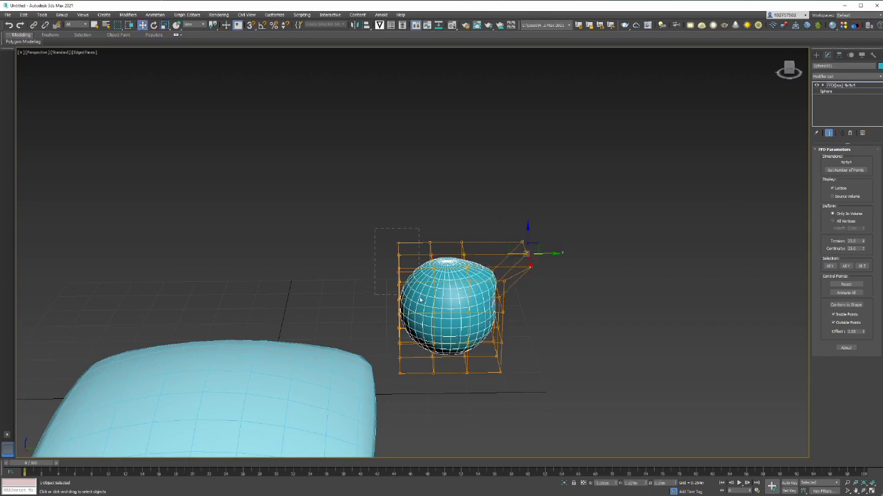
drag(420, 299, 409, 298)
drag(400, 238, 365, 205)
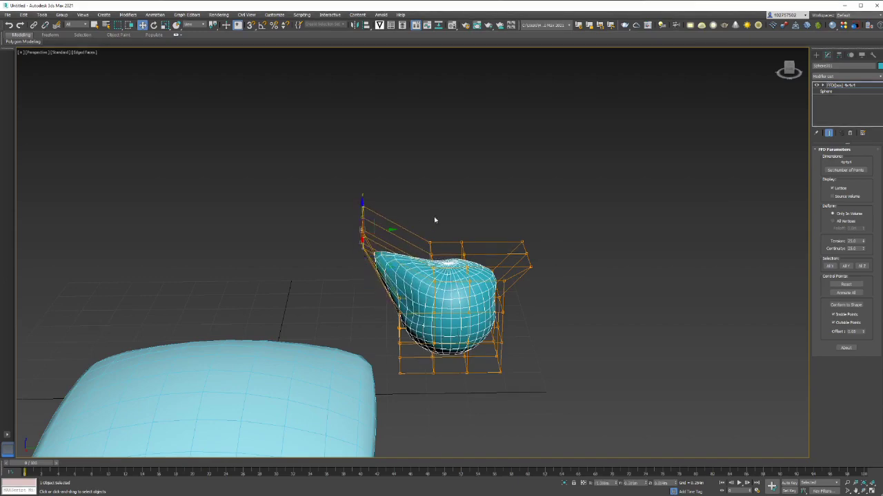
Step: Deform the sphere further by moving more lattice control points, pulling one lower corner outward and down
alt+middle_drag(437, 191, 485, 318)
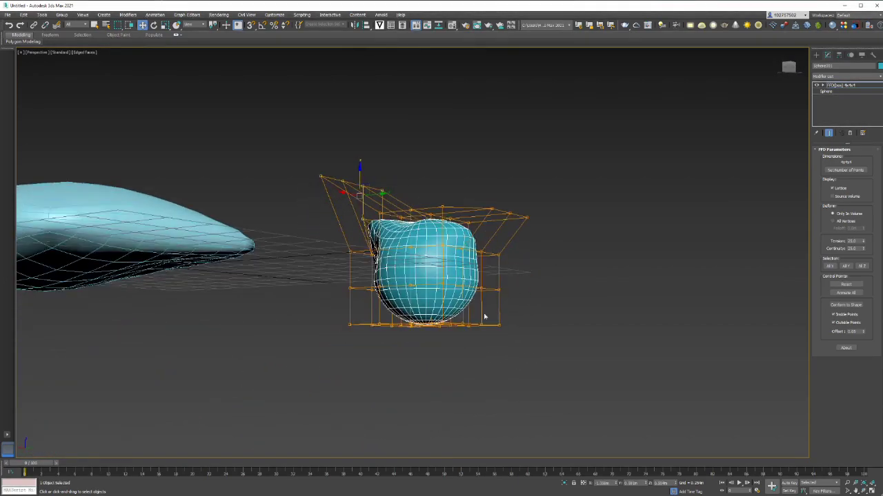
alt+middle_drag(445, 352, 461, 315)
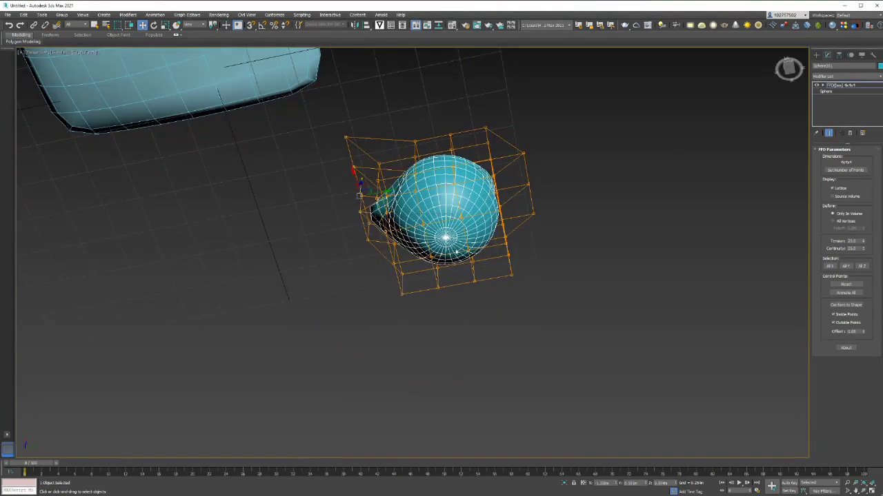
alt+middle_drag(447, 229, 407, 228)
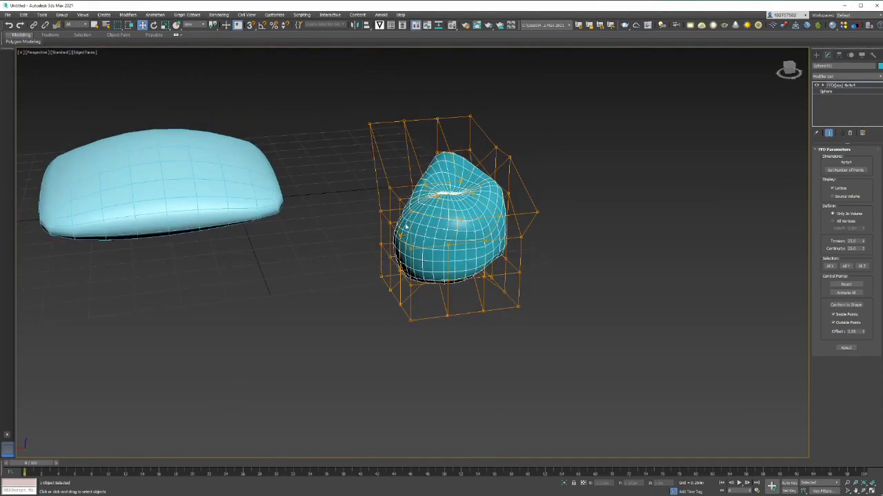
drag(406, 264, 392, 240)
alt+middle_drag(514, 289, 492, 214)
alt+middle_drag(504, 259, 531, 289)
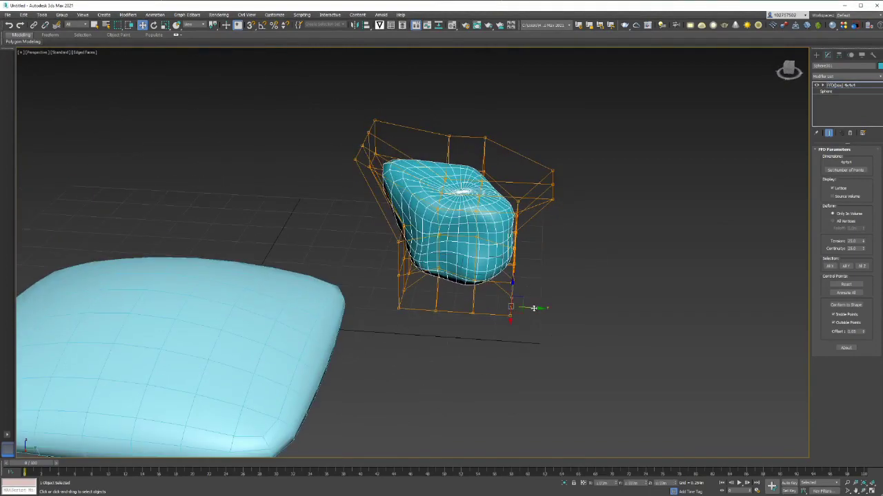
drag(526, 308, 580, 368)
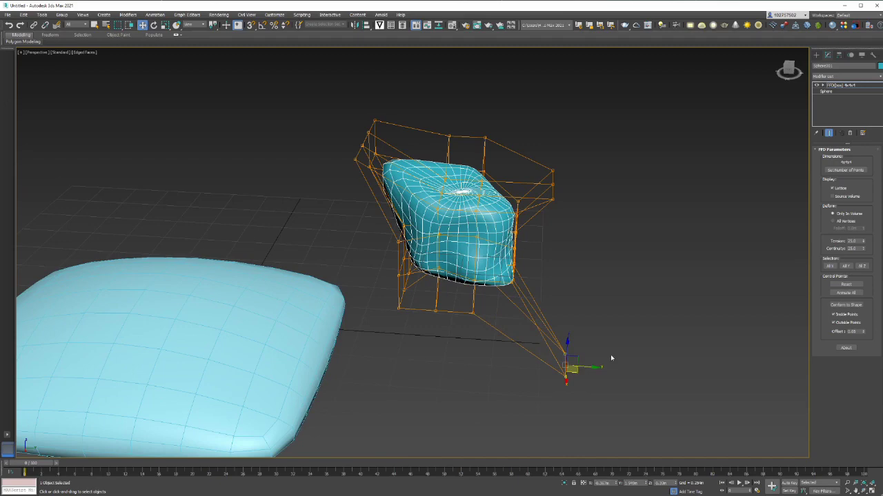
Step: Delete the deformed sphere, leaving only the cushion in the scene
alt+middle_drag(639, 327, 596, 324)
scroll(568, 299, down, 5)
alt+middle_drag(588, 281, 633, 300)
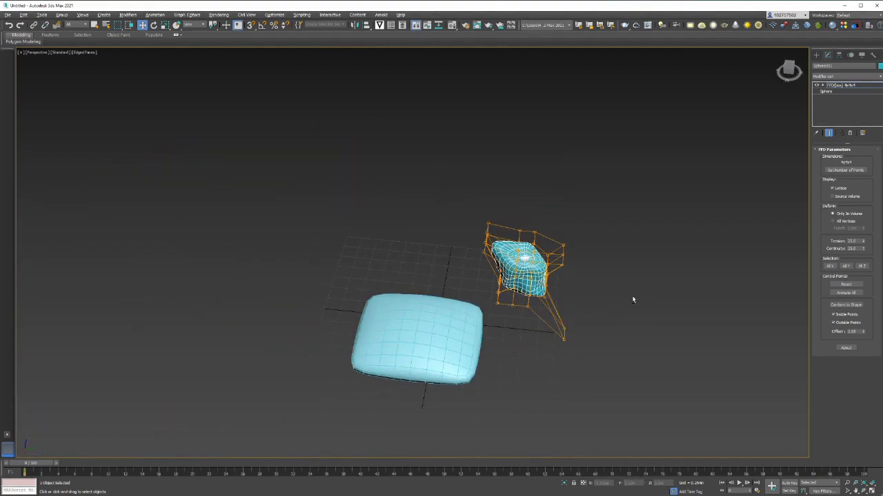
key(Delete)
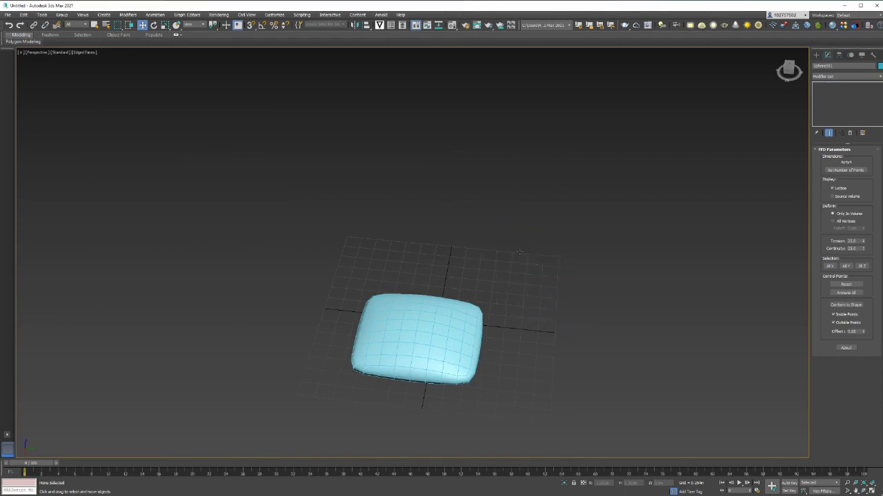
alt+middle_drag(512, 297, 576, 278)
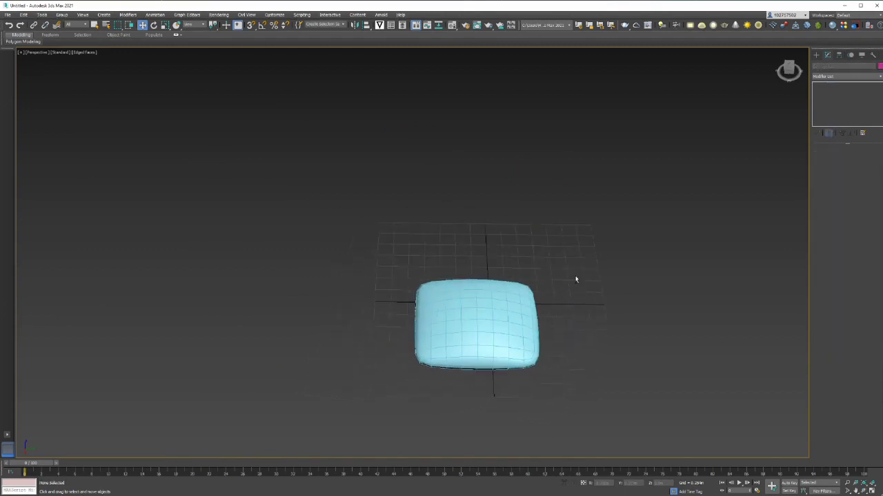
click(816, 55)
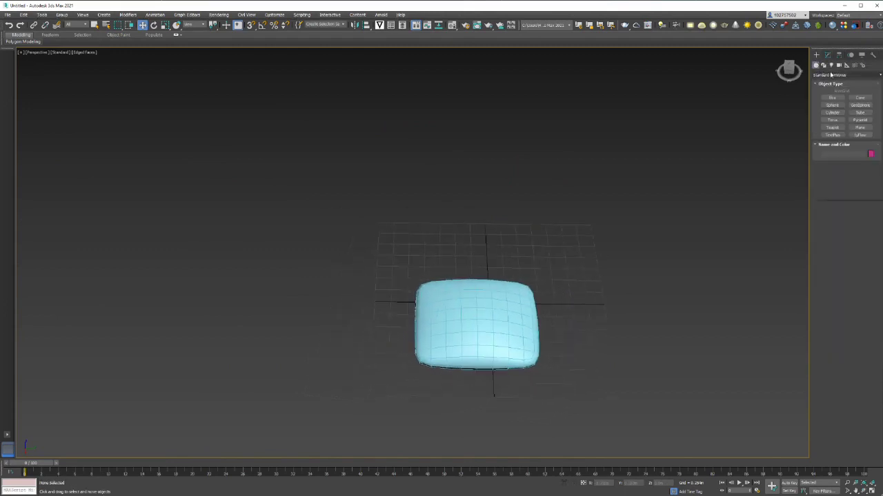
click(832, 74)
click(832, 74)
click(824, 65)
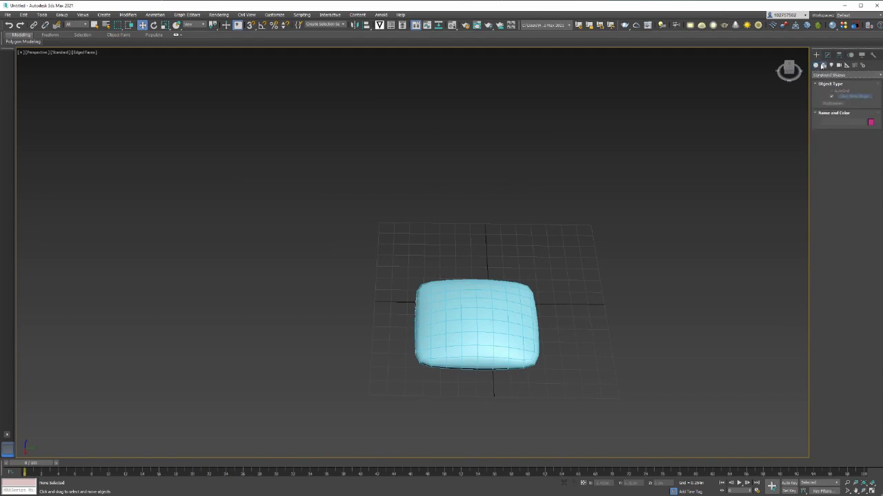
click(816, 65)
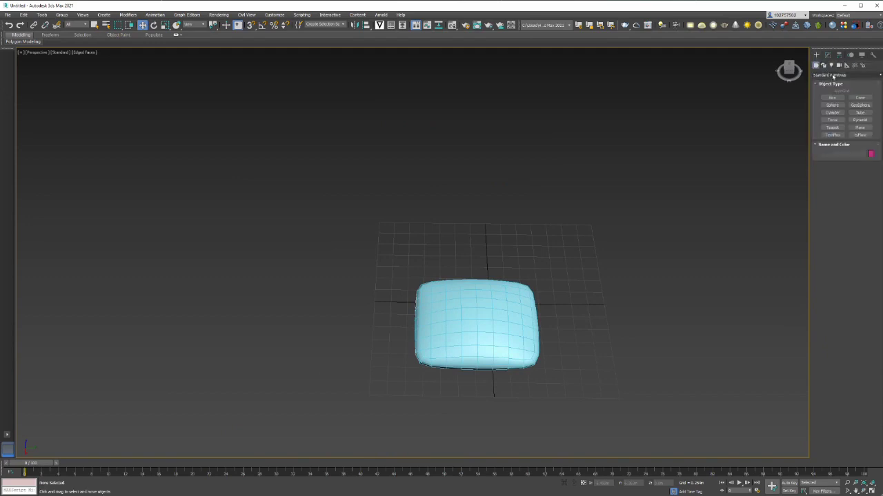
click(833, 75)
click(832, 82)
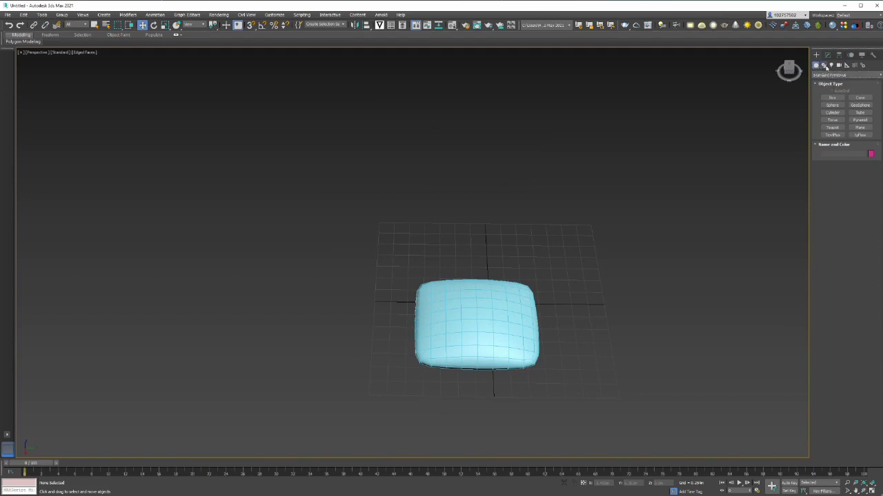
Step: Create a text spline reading COMFY beside the cushion in the Top view
click(825, 66)
click(832, 66)
click(817, 65)
click(831, 57)
click(816, 55)
click(823, 65)
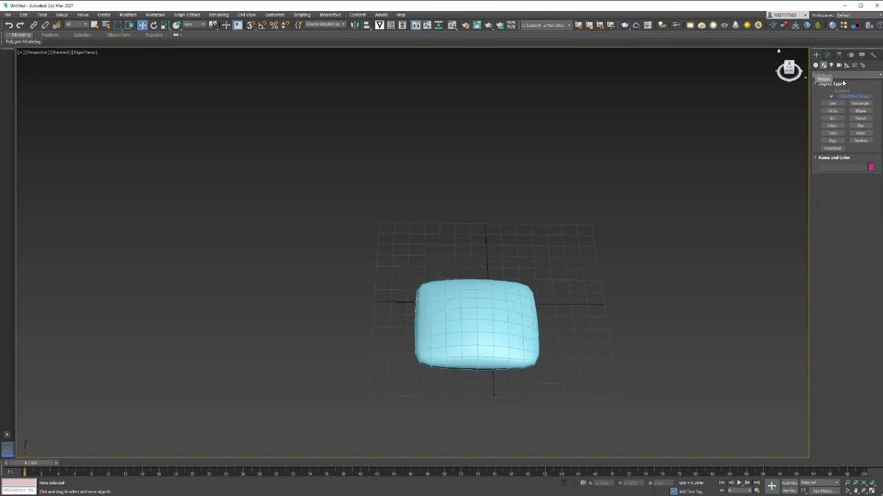
click(840, 74)
click(840, 81)
click(872, 490)
click(370, 154)
scroll(289, 144, down, 4)
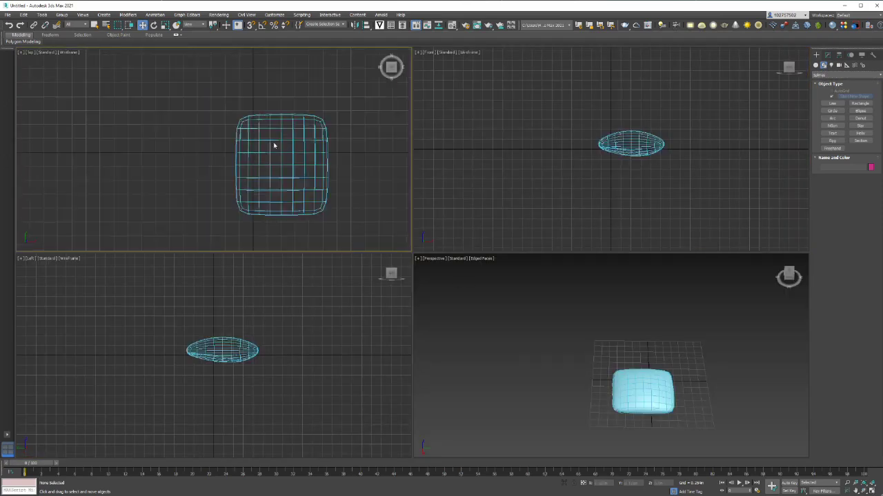
middle_drag(341, 143, 304, 144)
click(833, 133)
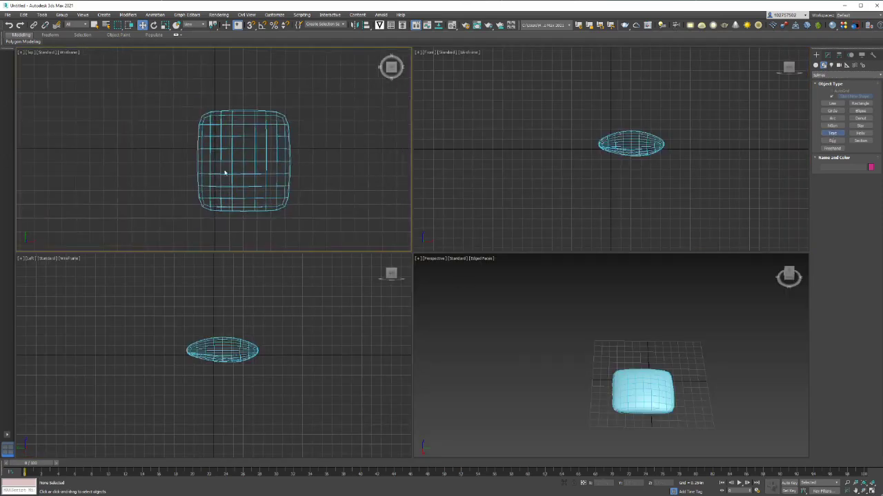
click(147, 138)
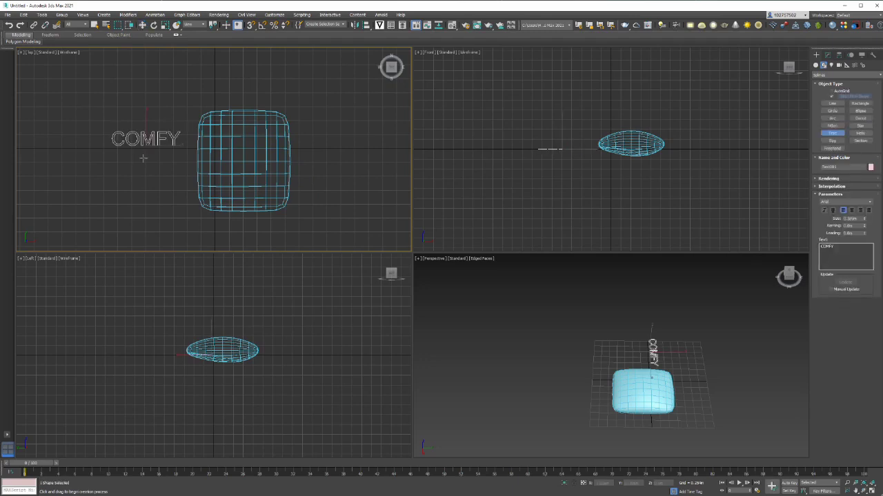
Step: Move the COMFY text over the middle of the cushion in the Top view
middle_drag(142, 158, 164, 163)
key(w)
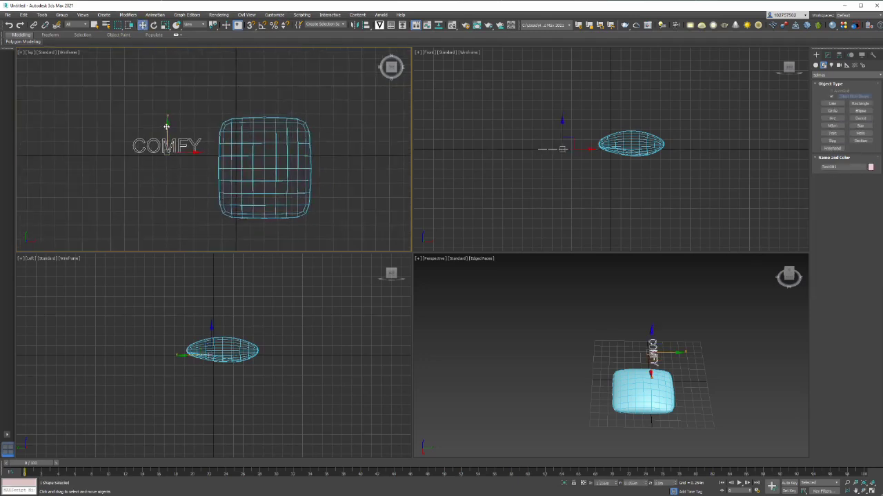
drag(167, 127, 286, 177)
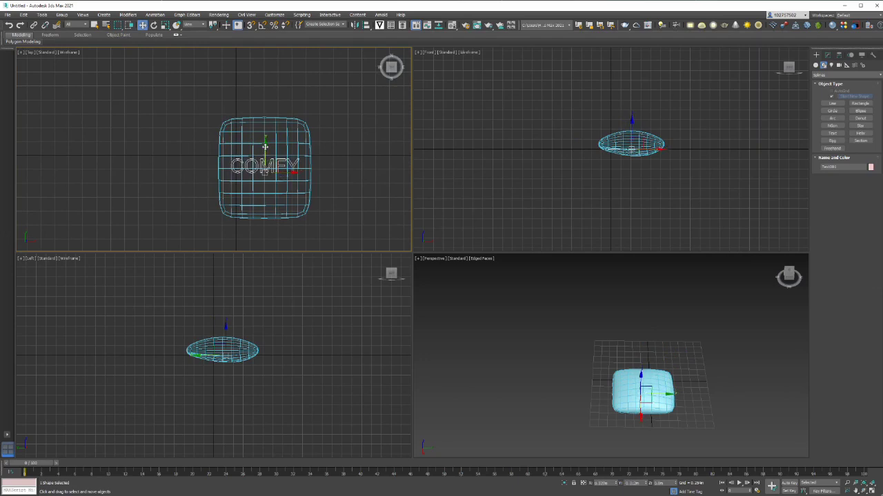
drag(265, 146, 266, 150)
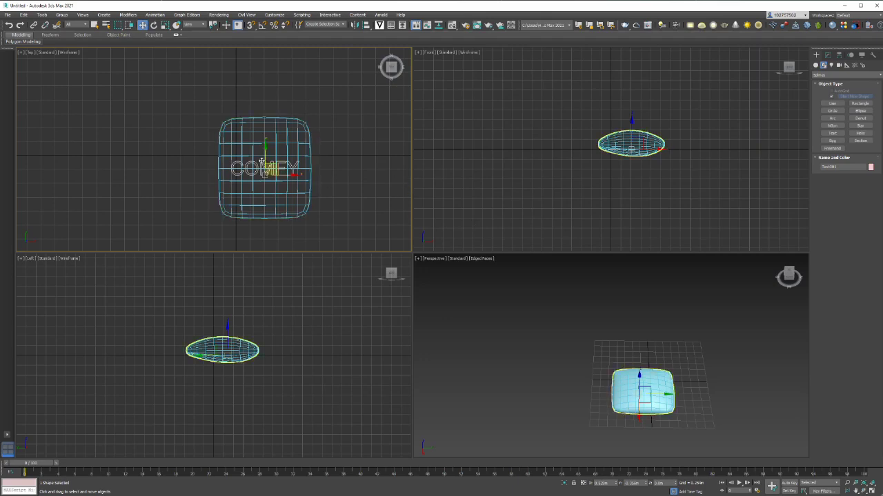
Step: Try SLEEP as the text spline's wording and restore it to COMFY
click(828, 55)
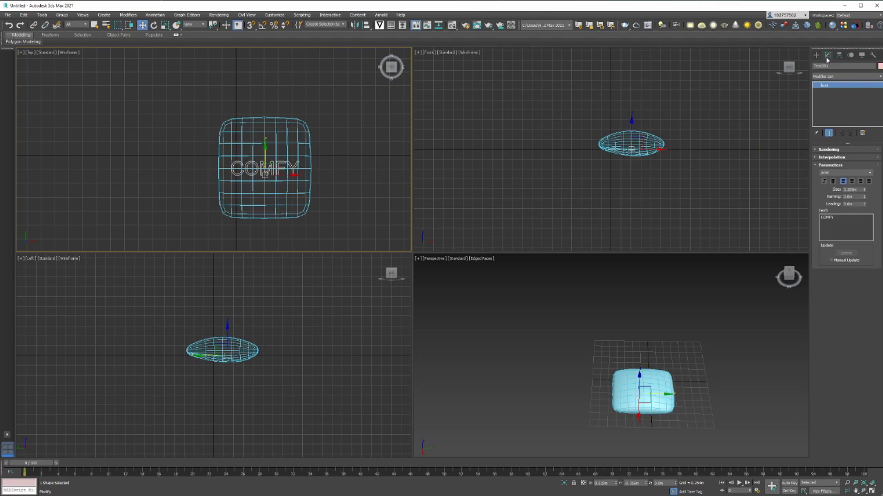
drag(839, 218, 809, 218)
text(SLEEP)
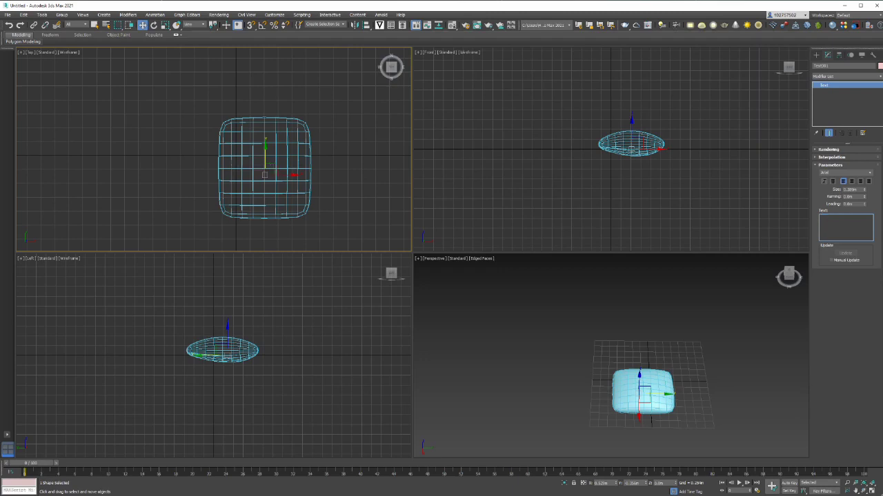
key(BackSpace)
key(BackSpace)
key(BackSpace)
key(BackSpace)
key(BackSpace)
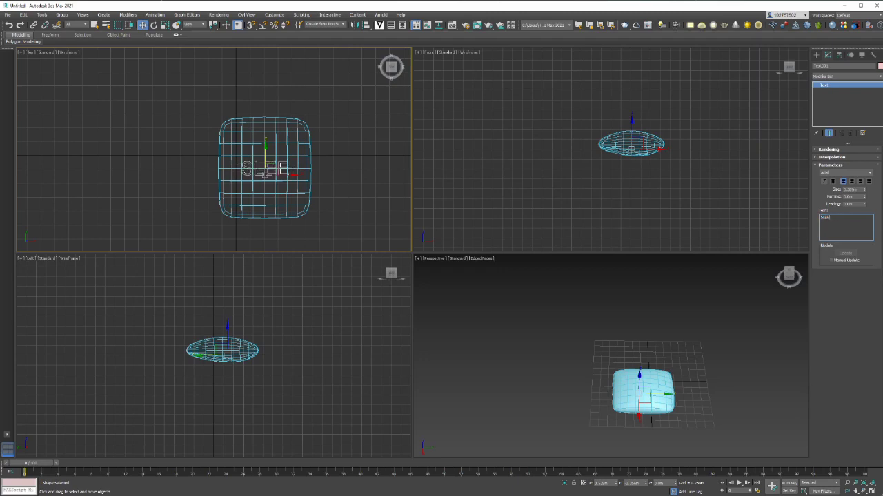
text(COMFY)
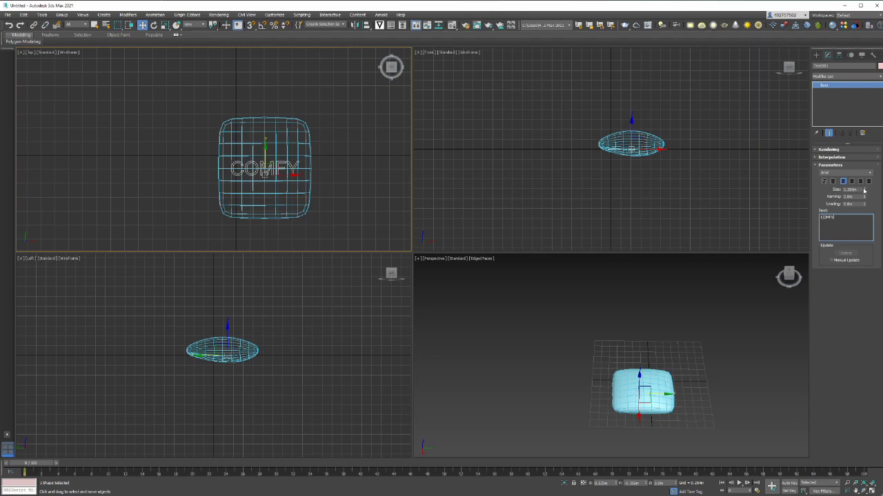
Step: Enlarge the COMFY text to a size of about 0.42 m, keeping it within the cushion's outline
mouse_move(865, 189)
mouse_down()
mouse_move(866, 173)
mouse_move(872, 187)
mouse_up()
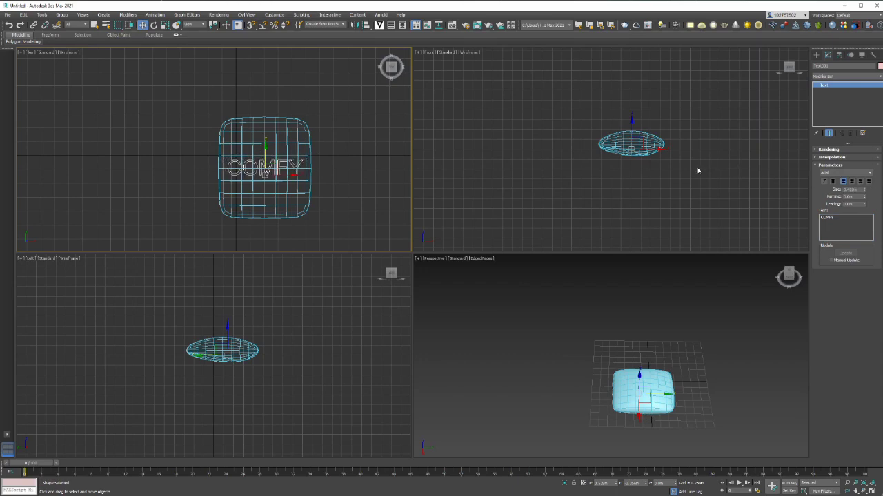
click(550, 122)
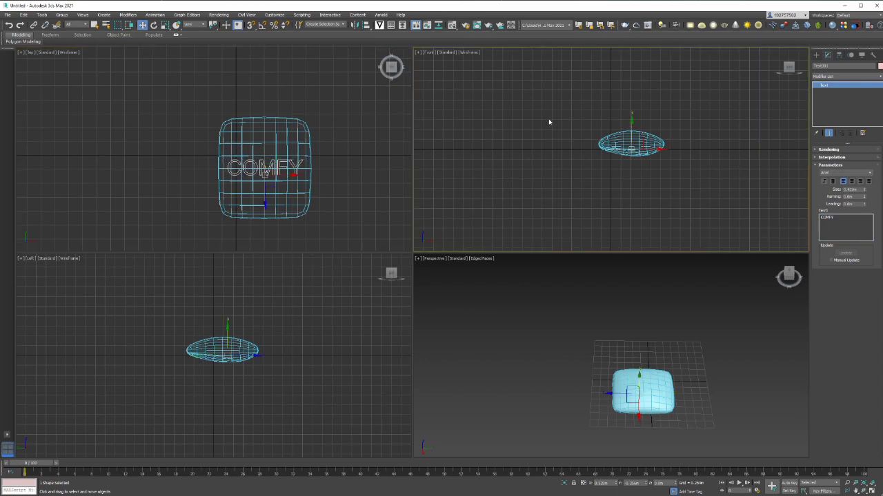
click(279, 166)
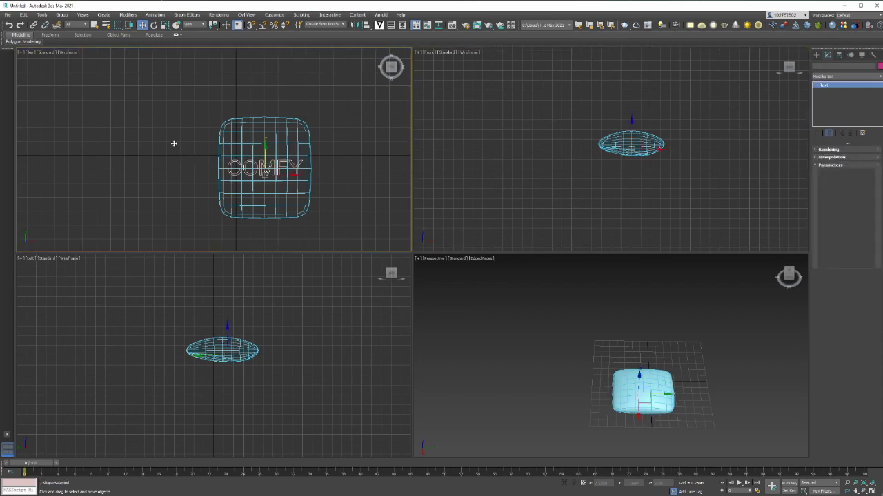
Step: Select the COMFY text in the Front view and raise it vertically until it floats well above the cushion
click(652, 127)
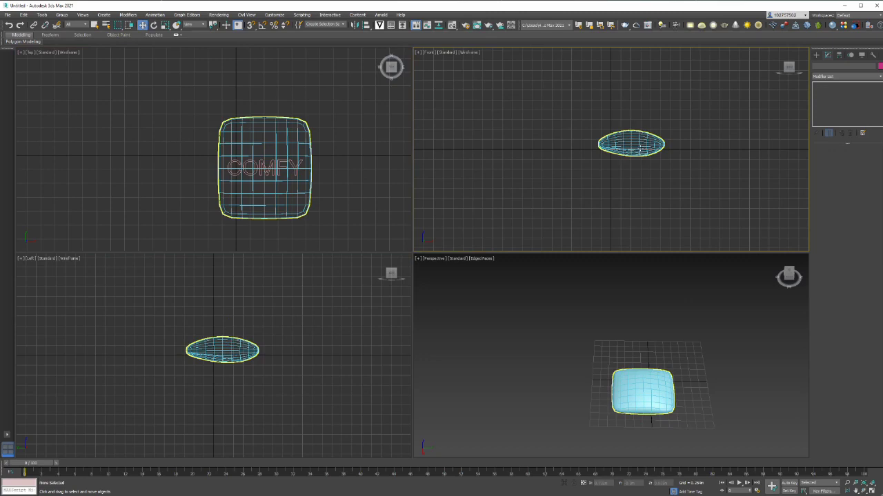
scroll(641, 149, up, 5)
scroll(640, 148, up, 2)
click(683, 151)
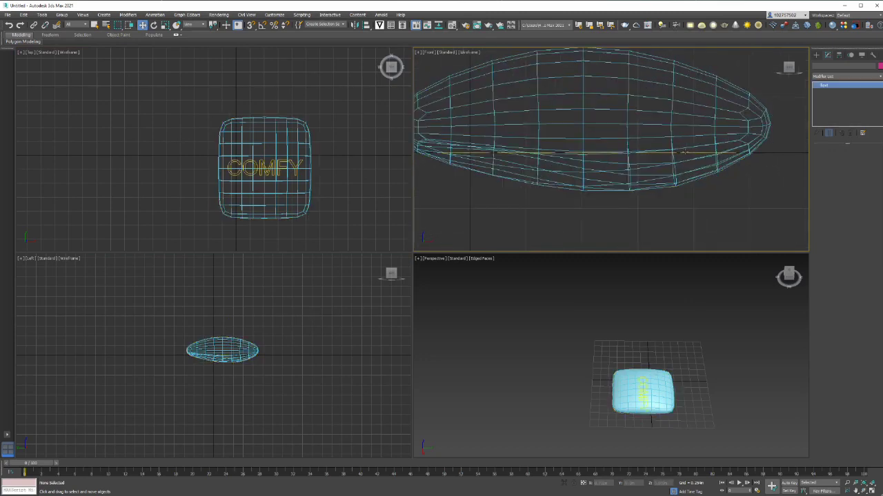
scroll(537, 184, down, 3)
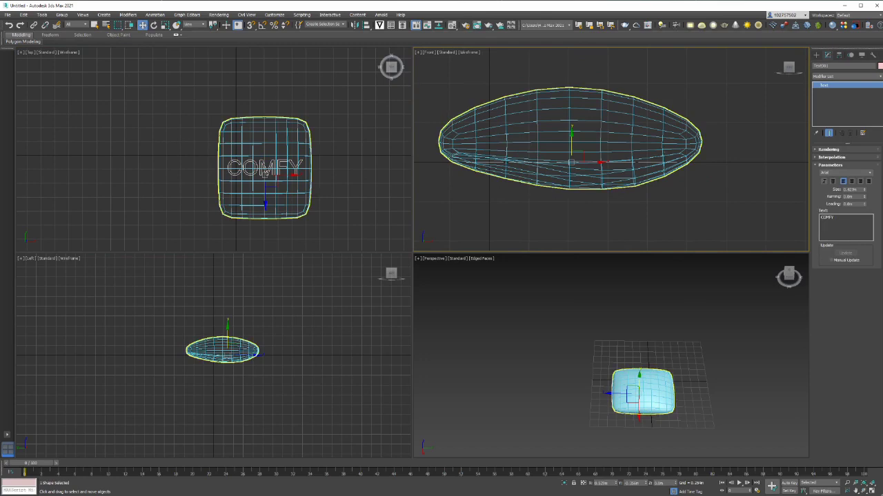
alt+middle_drag(532, 304, 557, 322)
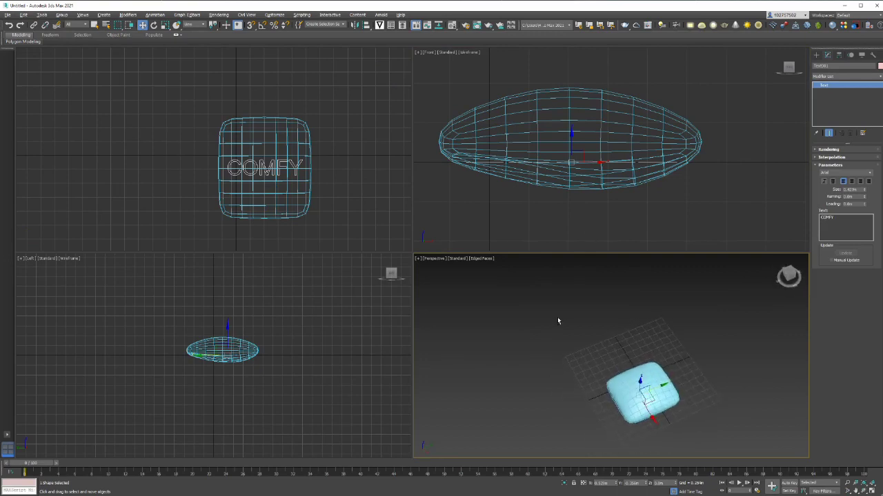
click(572, 138)
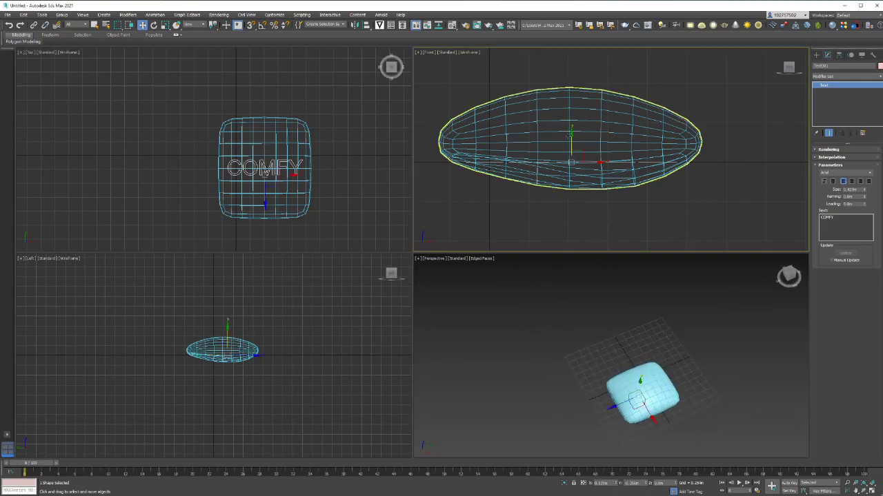
middle_drag(589, 122, 639, 179)
drag(622, 193, 623, 37)
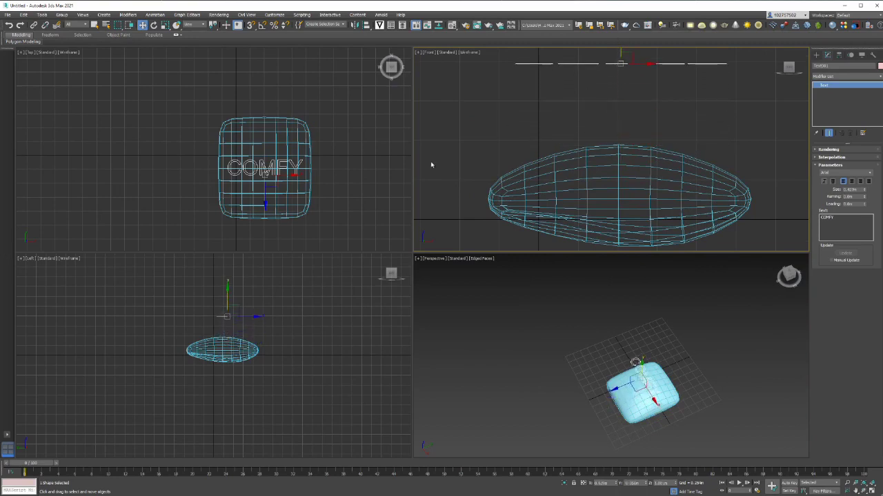
Step: Turn the cushion into a ShapeMerge compound object in the maximized Perspective view
click(531, 338)
alt+middle_drag(758, 381, 719, 409)
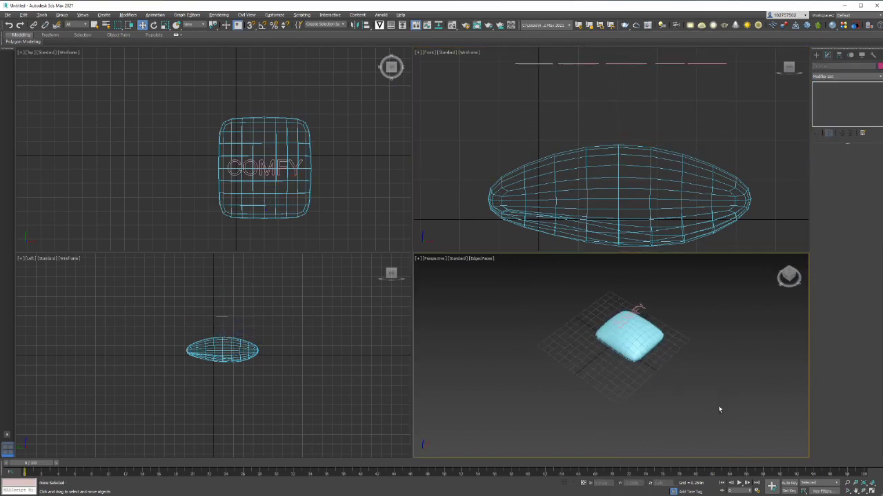
key(alt+w)
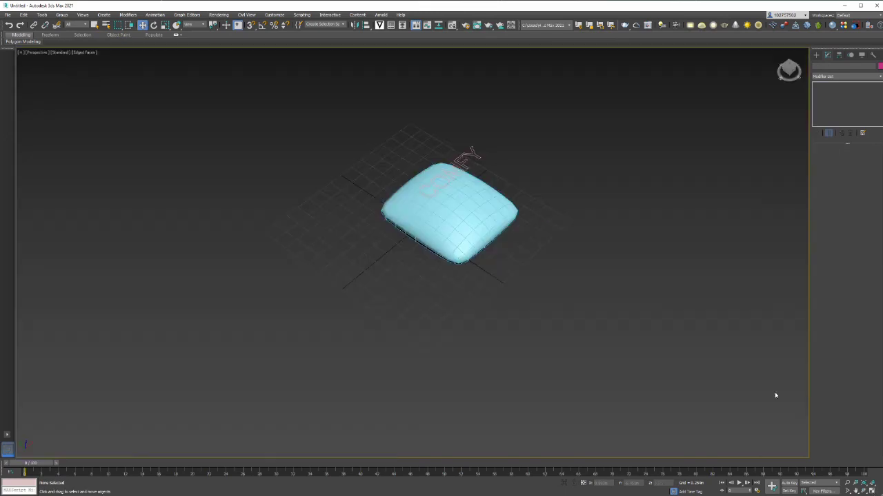
alt+middle_drag(627, 356, 601, 338)
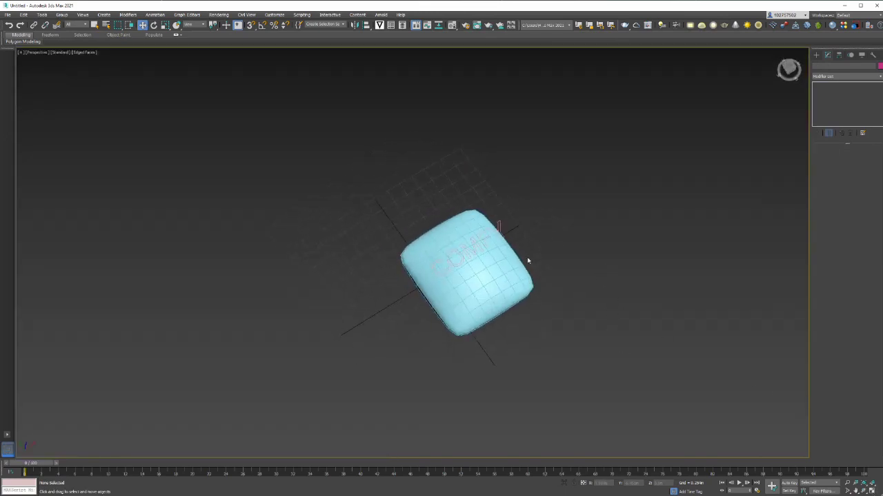
scroll(640, 256, up, 3)
alt+middle_drag(639, 257, 694, 240)
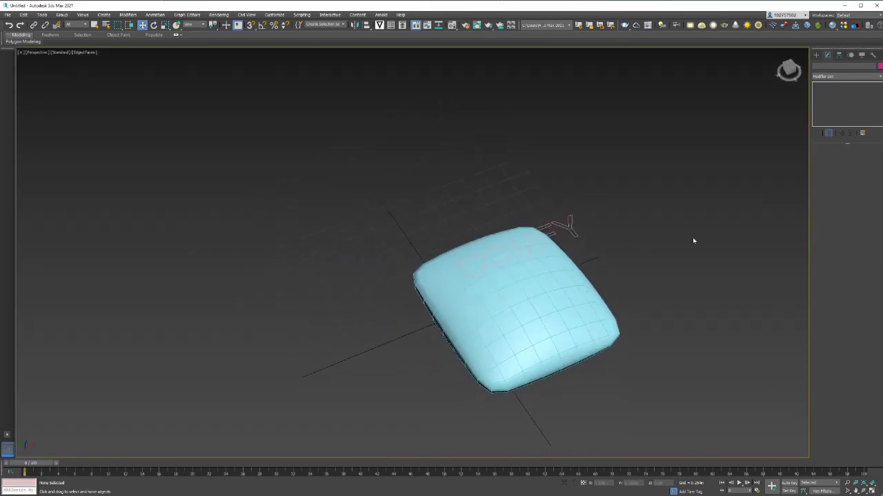
click(816, 55)
click(598, 296)
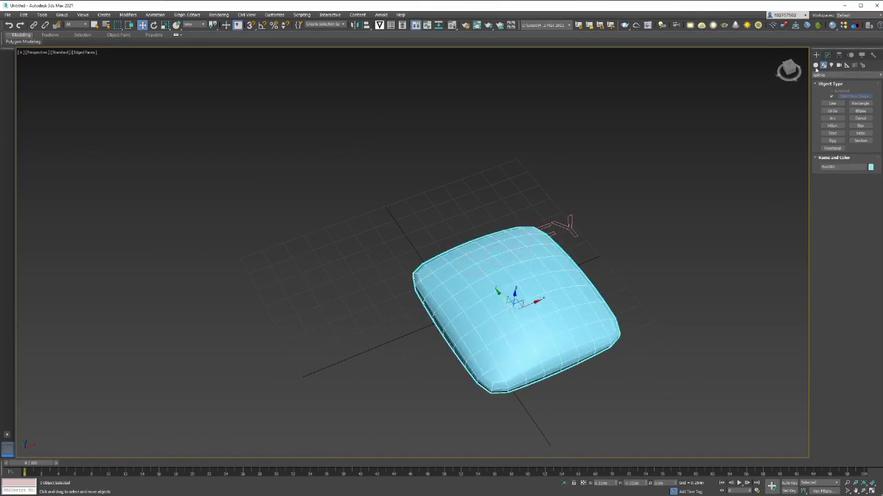
click(816, 64)
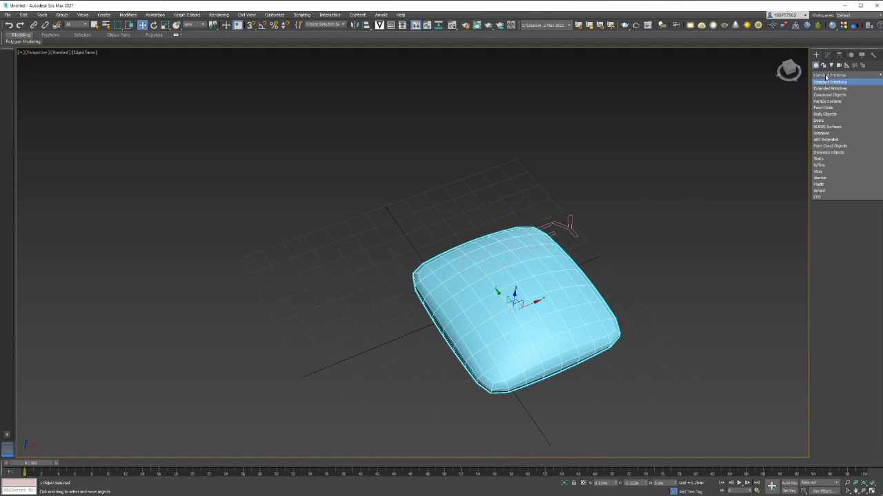
click(834, 95)
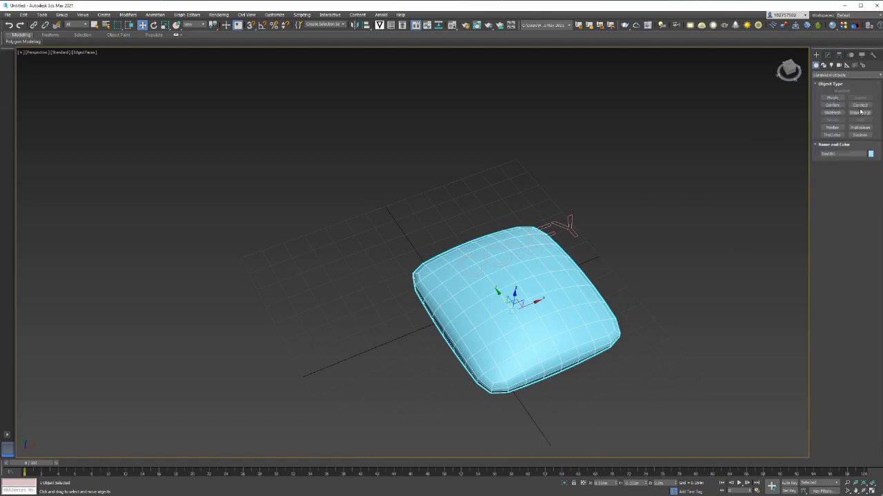
click(863, 114)
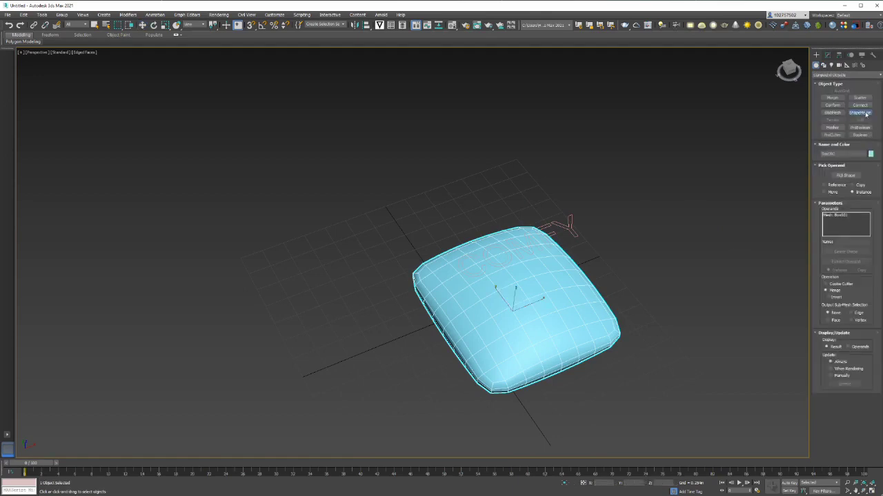
Step: Pick the floating COMFY text as the shape to project onto the cushion's upper surface
click(846, 175)
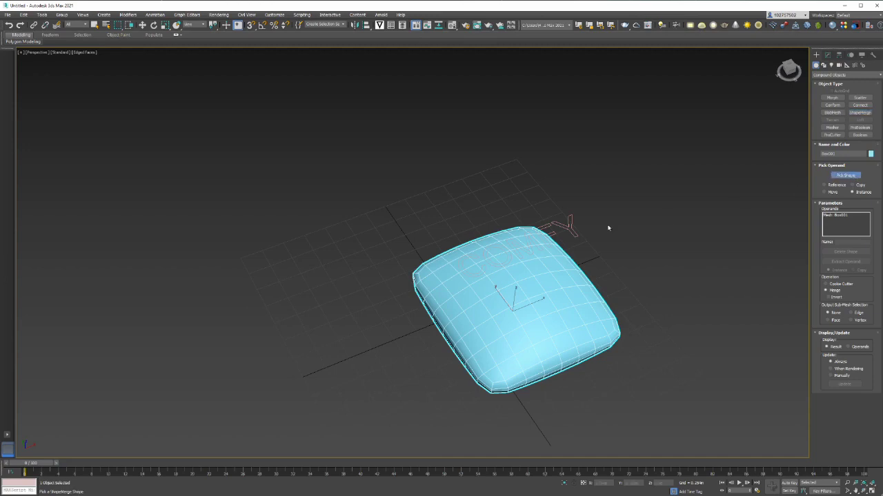
click(564, 225)
alt+middle_drag(561, 224, 550, 286)
scroll(550, 285, up, 6)
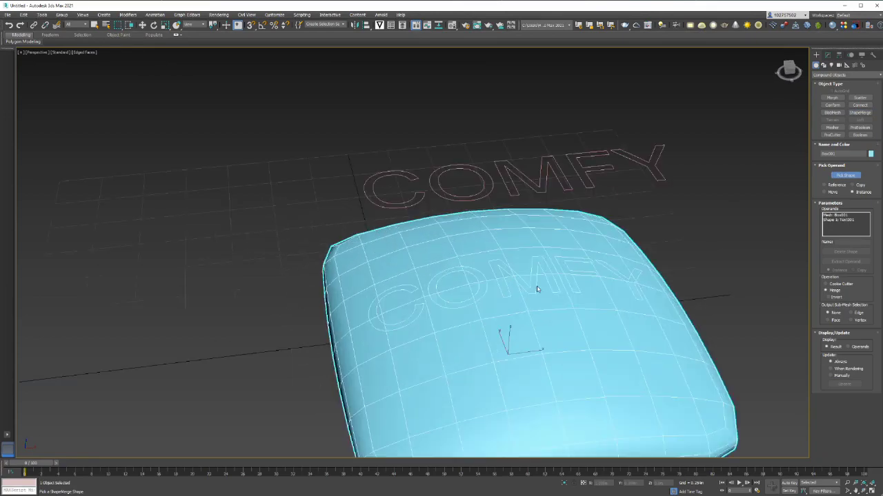
Step: Try the ShapeMerge's Cookie Cutter operation, also with Invert turned on
click(846, 285)
alt+middle_drag(712, 301, 810, 293)
click(830, 298)
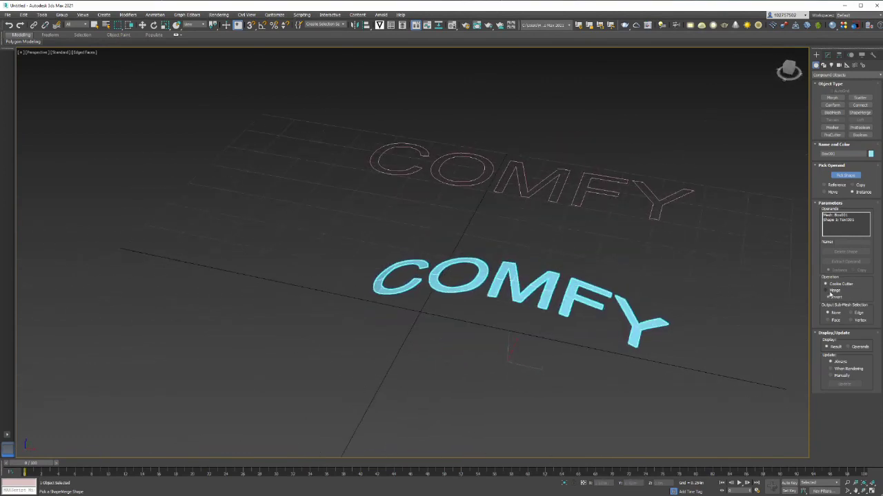
Step: Set the ShapeMerge operation to Merge without Invert and the output sub-mesh selection to Face
click(831, 291)
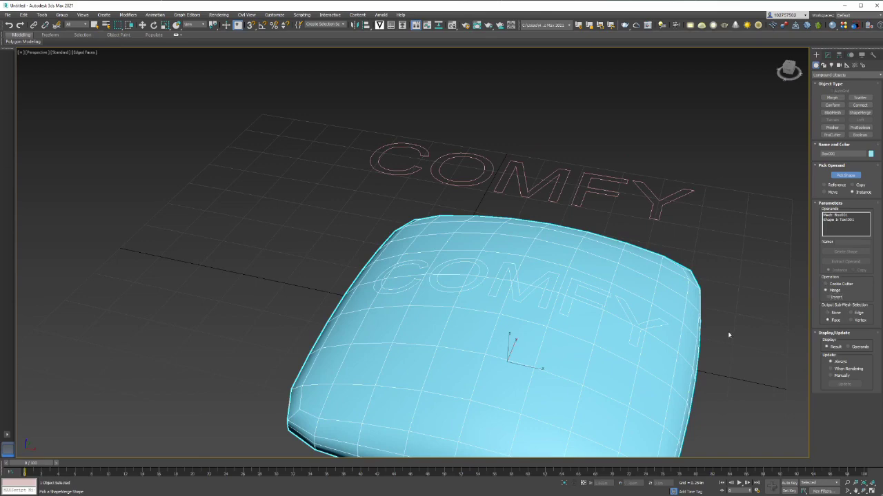
alt+middle_drag(728, 335, 735, 311)
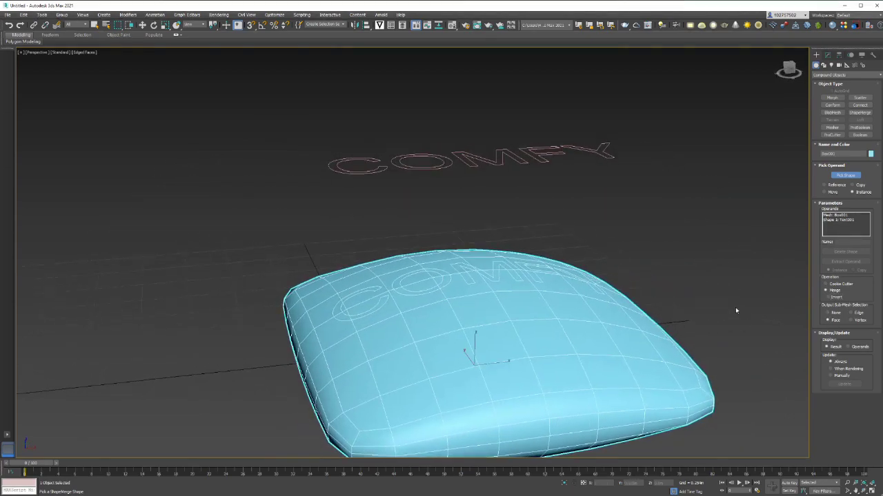
Step: Convert the ShapeMerge cushion to an Editable Poly
click(828, 55)
right_click(496, 268)
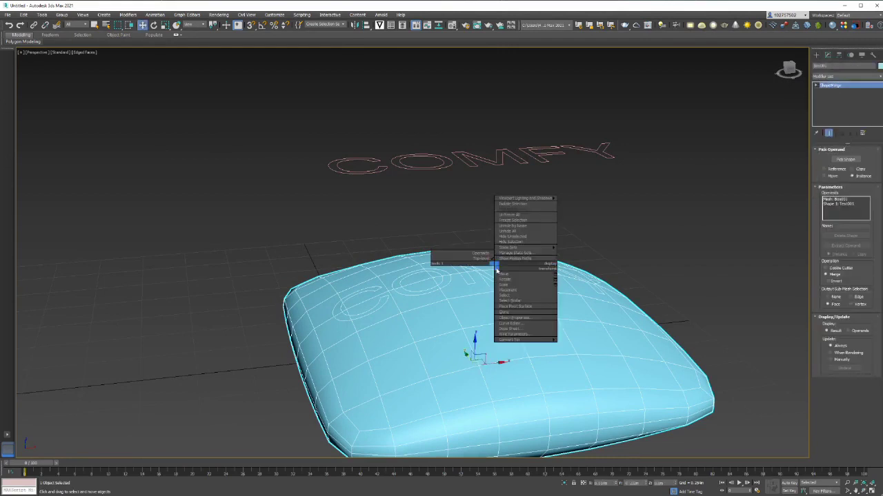
mouse_move(527, 341)
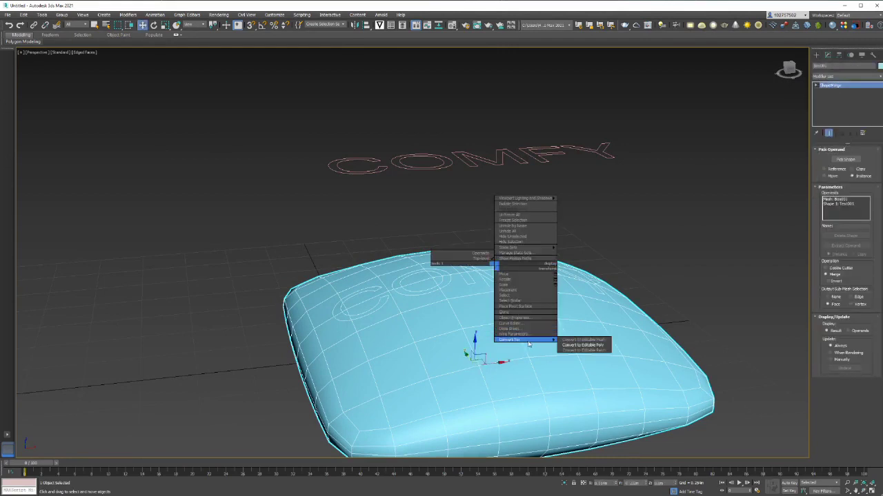
click(567, 346)
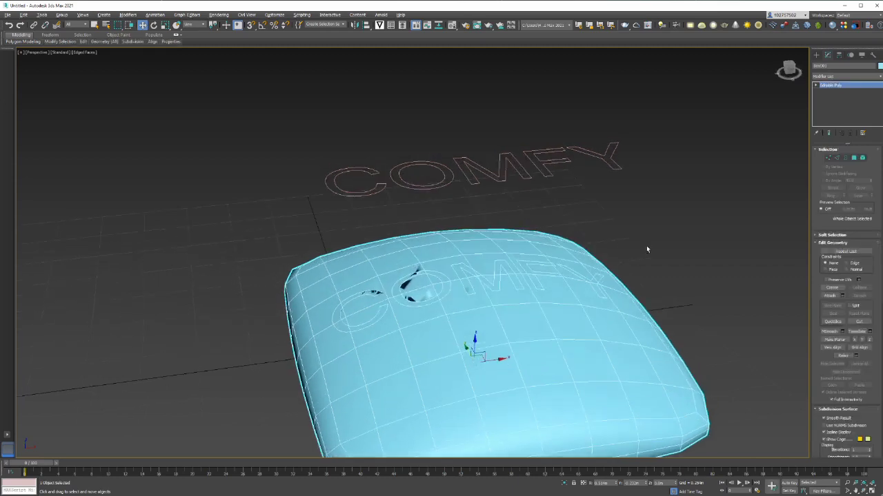
scroll(647, 249, up, 1)
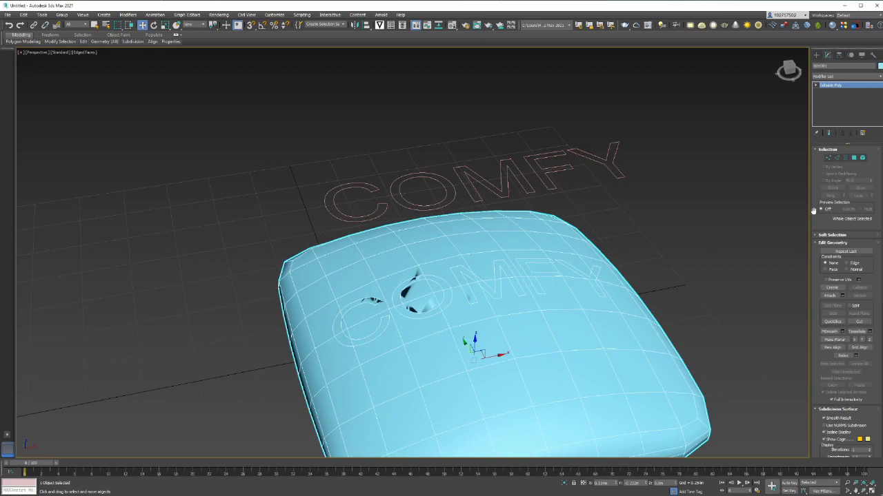
Step: Enter polygon level and extrude the preselected COMFY letter faces slightly outward from the cushion
click(853, 158)
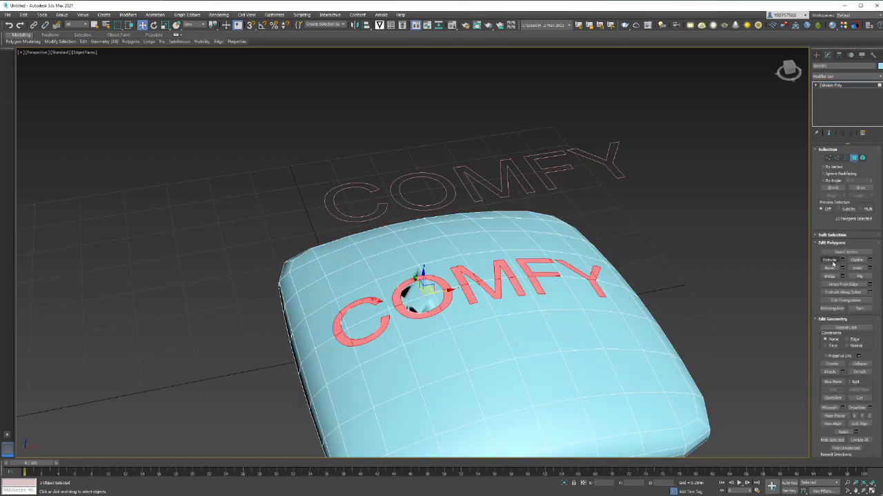
click(829, 259)
mouse_move(509, 270)
mouse_down()
mouse_move(506, 229)
mouse_move(504, 264)
mouse_up()
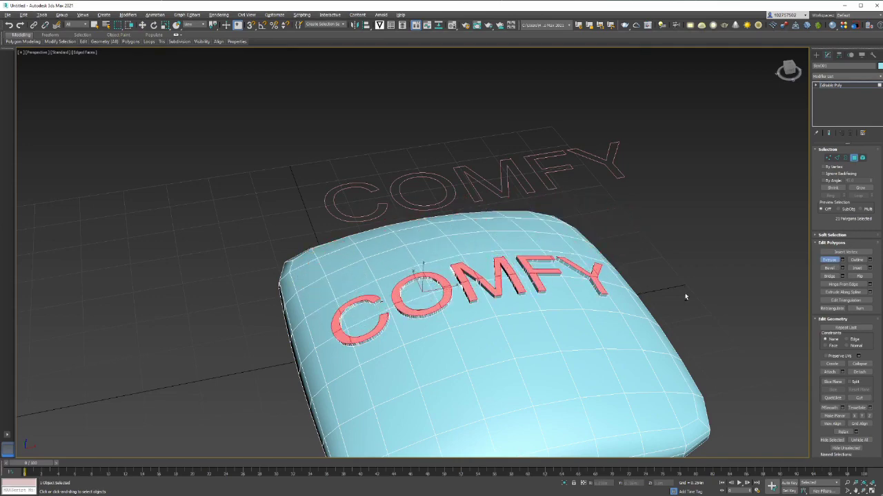
mouse_move(686, 296)
alt+middle_down()
mouse_move(666, 275)
mouse_move(674, 266)
mouse_move(690, 288)
alt+middle_up()
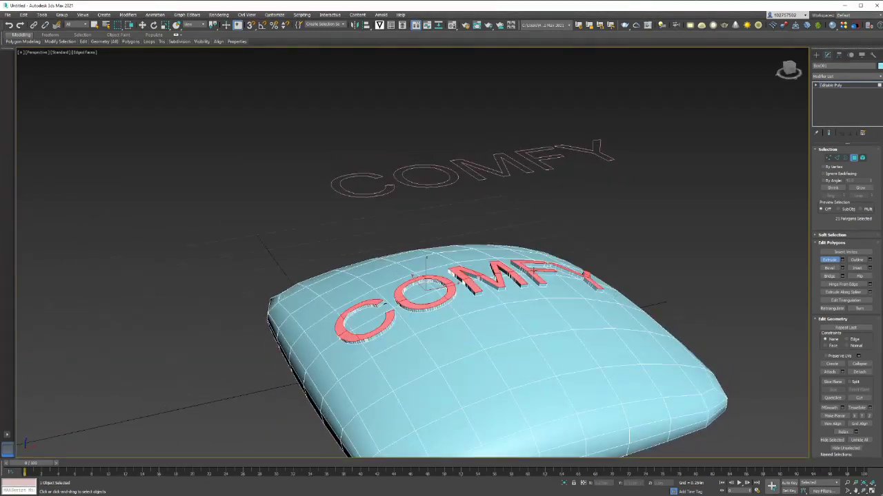
Step: Extrude the COMFY letter faces inward to engrave them into the cushion, and clear the polygon selection
drag(499, 266, 512, 297)
drag(556, 405, 481, 277)
scroll(500, 265, up, 8)
key(ctrl+z)
key(ctrl+z)
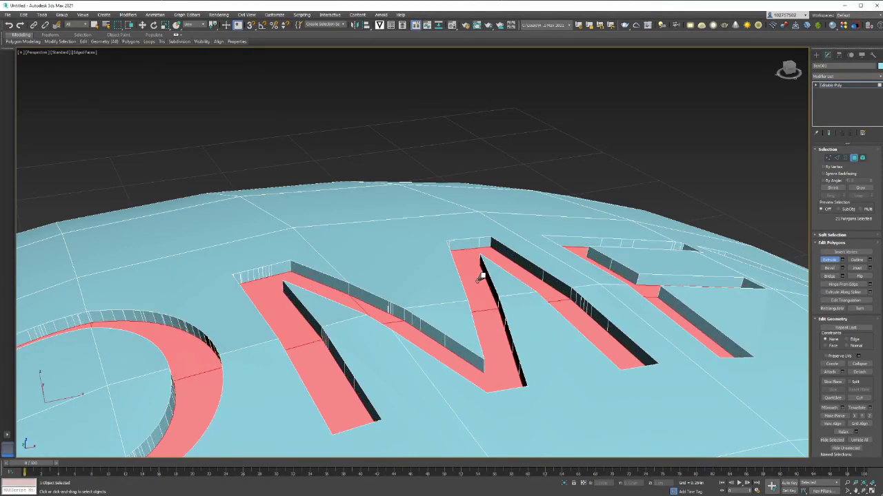
scroll(482, 276, down, 6)
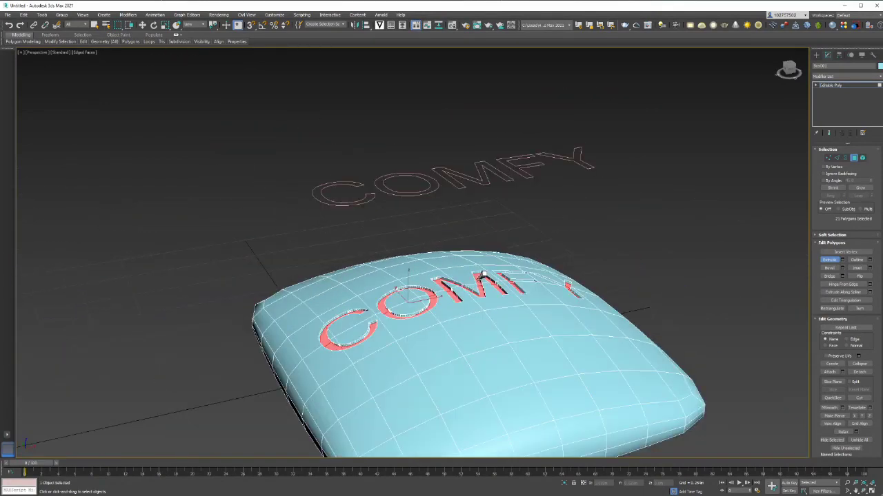
scroll(484, 276, down, 3)
mouse_move(571, 256)
alt+middle_down()
mouse_move(564, 249)
mouse_move(549, 276)
mouse_move(572, 273)
alt+middle_up()
click(642, 244)
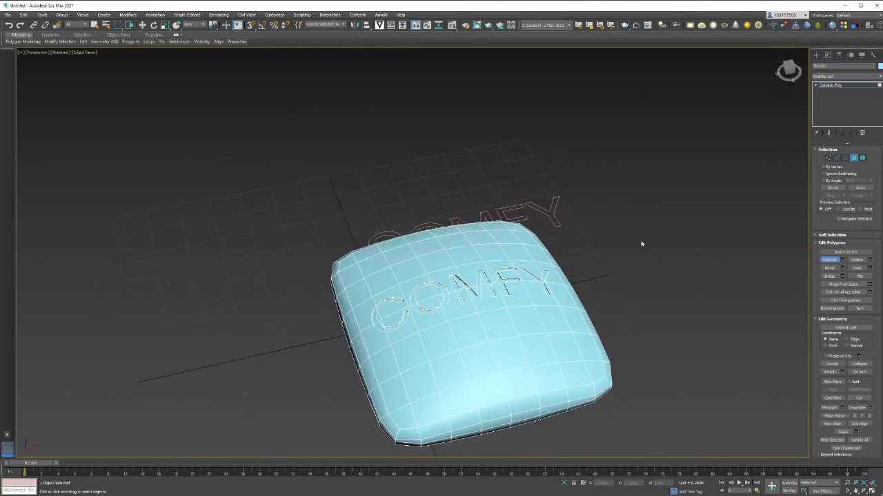
alt+middle_drag(642, 244, 598, 260)
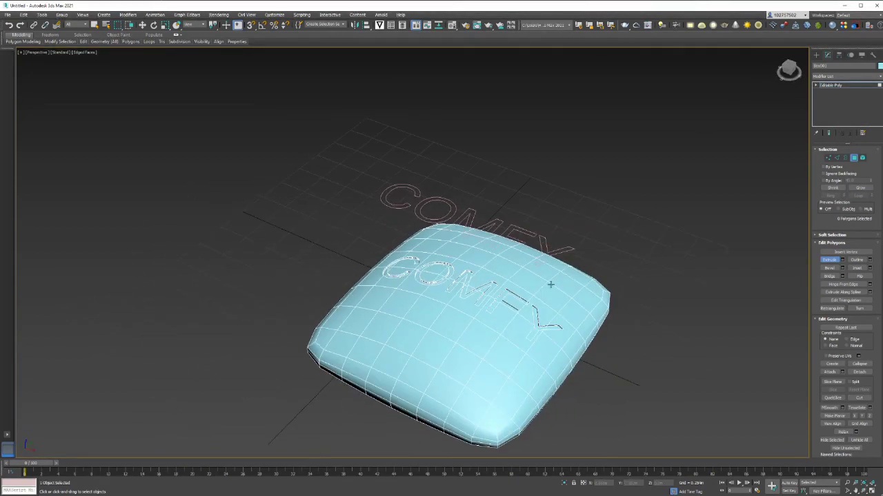
alt+middle_drag(502, 279, 710, 235)
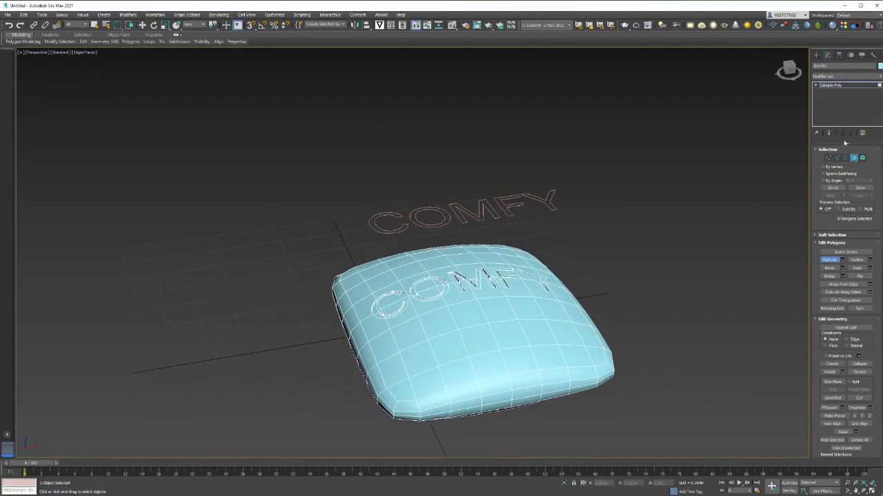
Step: Try a TurboSmooth modifier on the engraved cushion and examine the lettering up close with the object deselected
click(863, 76)
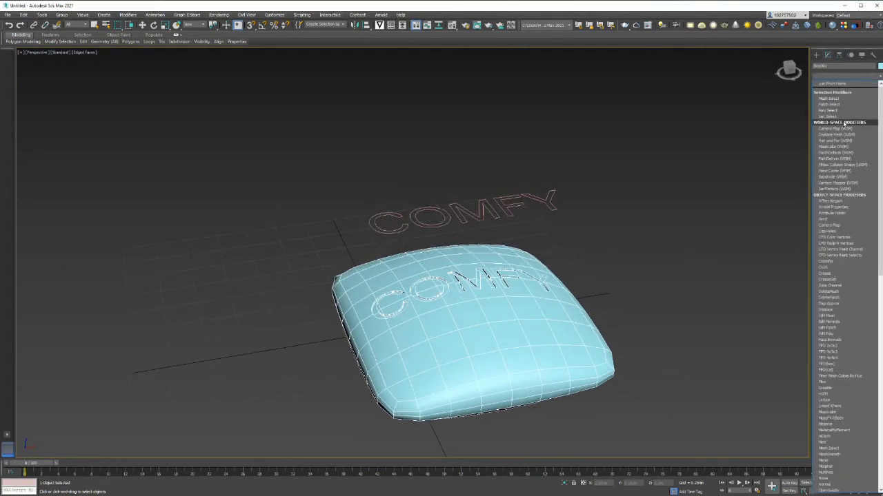
scroll(841, 195, down, 20)
click(847, 260)
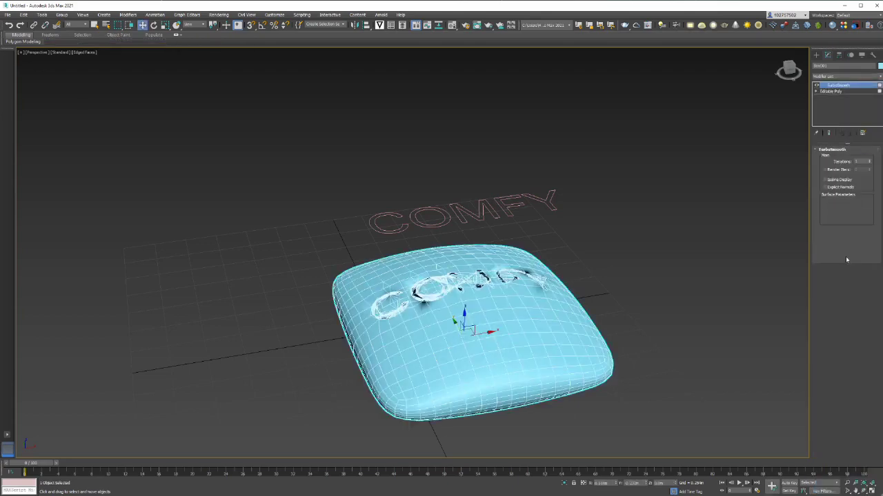
scroll(517, 280, up, 5)
click(652, 152)
alt+middle_drag(651, 152, 627, 153)
Step: Undo the deselection and the TurboSmooth modifier to return to the Editable Poly's polygon level
key(ctrl+z)
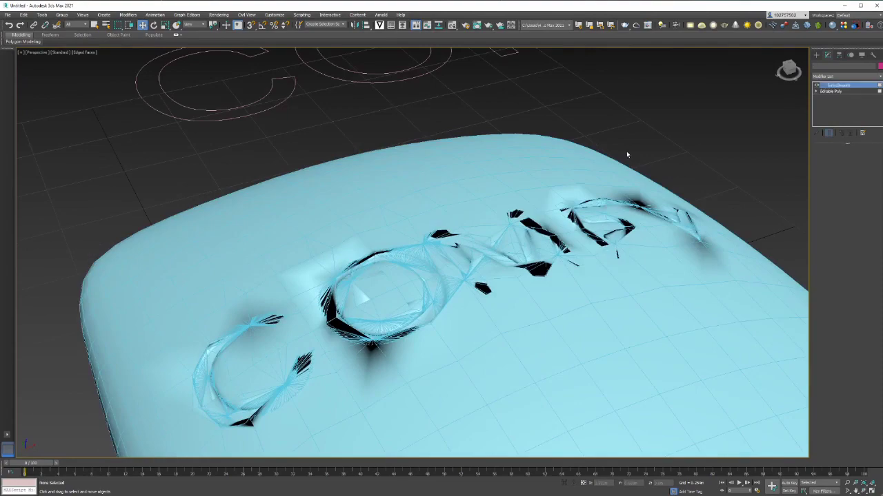
key(ctrl+z)
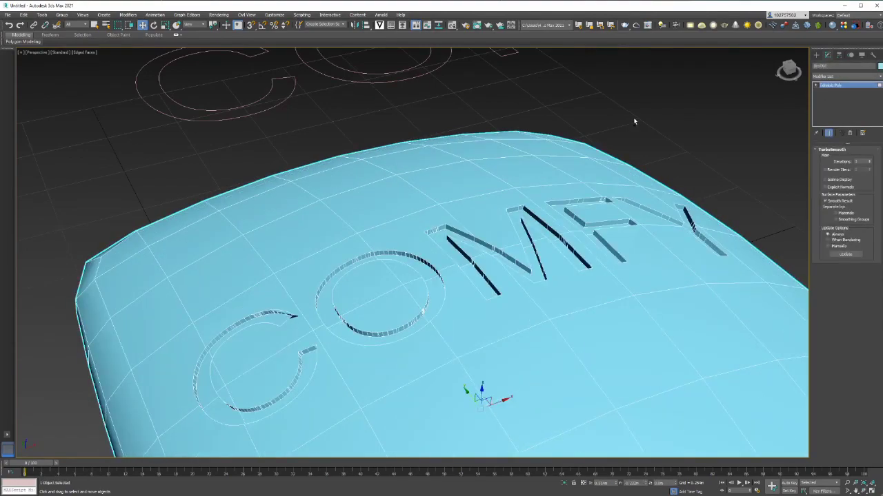
key(ctrl+z)
scroll(692, 142, down, 5)
alt+middle_drag(690, 141, 646, 184)
scroll(660, 168, down, 4)
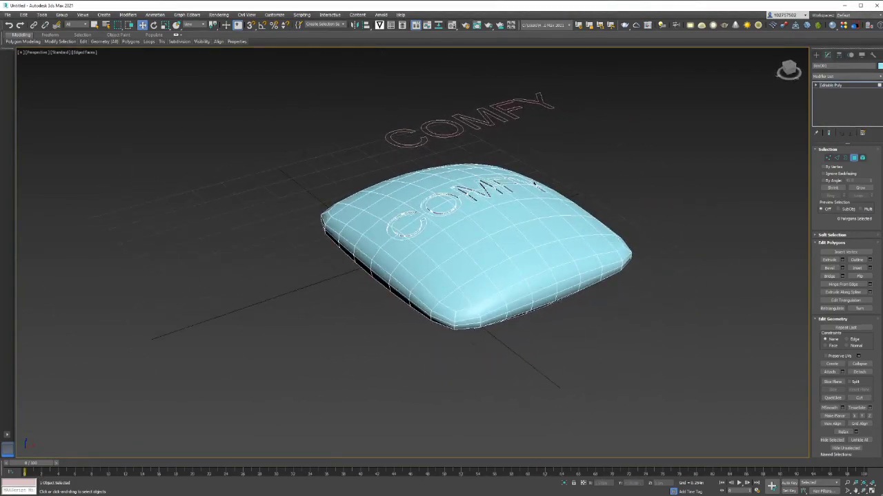